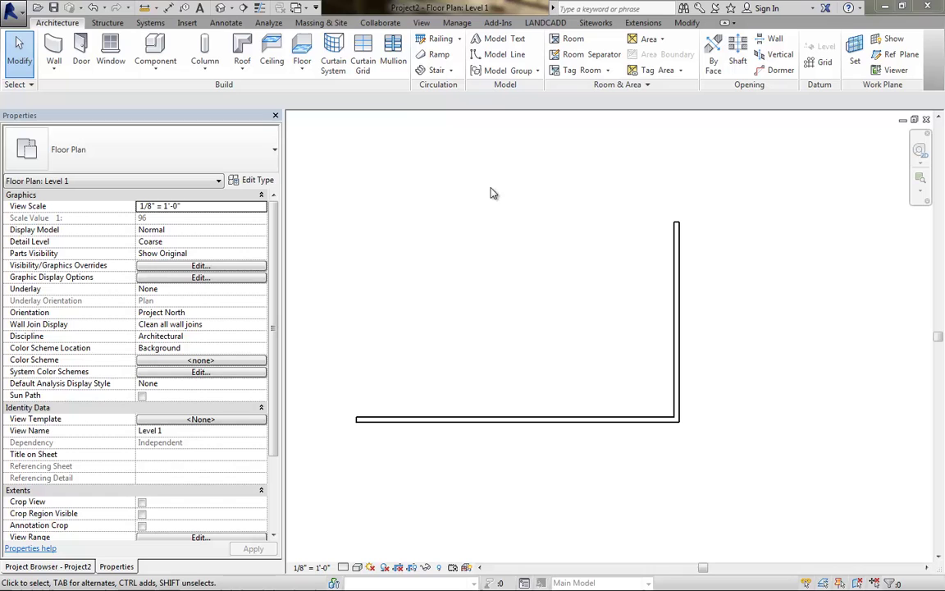
# Step: Place two Single-Flush doors near the corner, one in the vertical wall and one in the horizontal wall
pyautogui.click(80, 51)
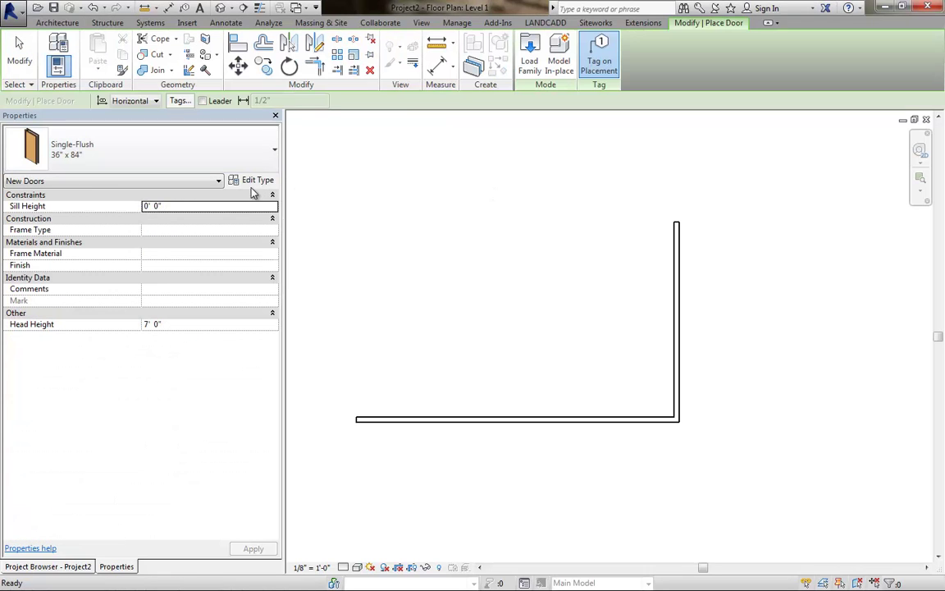
pyautogui.scroll(1, 676, 402)
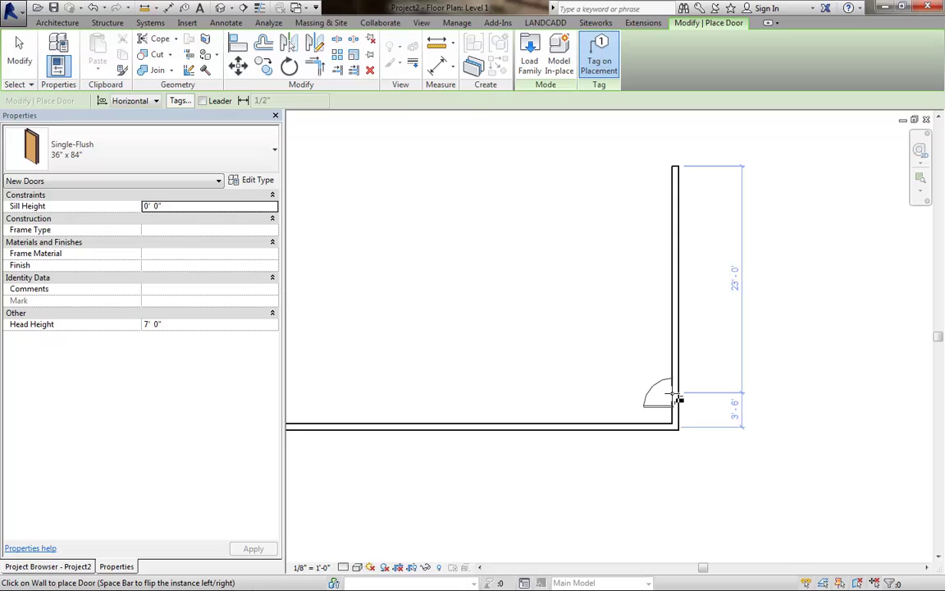
pyautogui.click(669, 414)
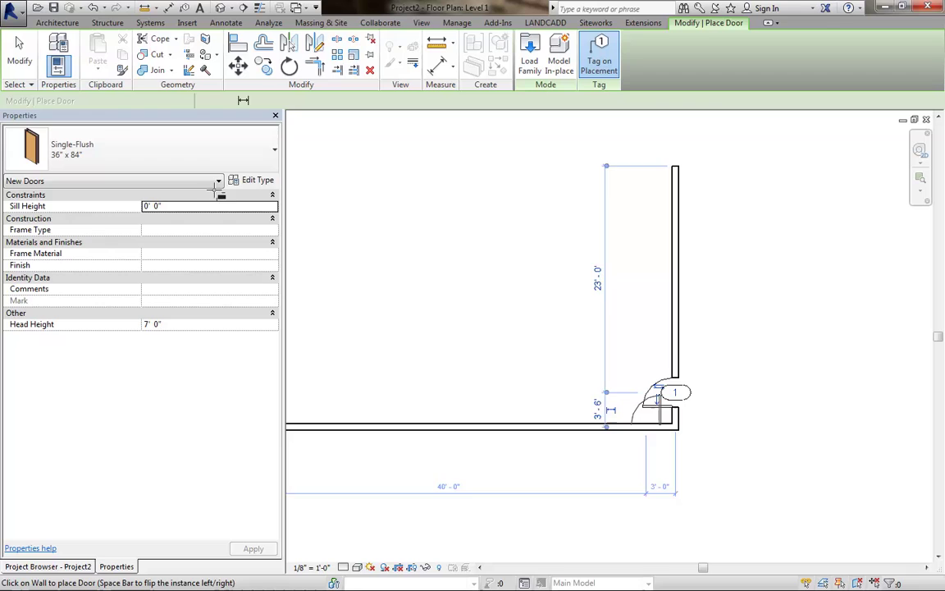
pyautogui.click(646, 424)
pyautogui.click(19, 49)
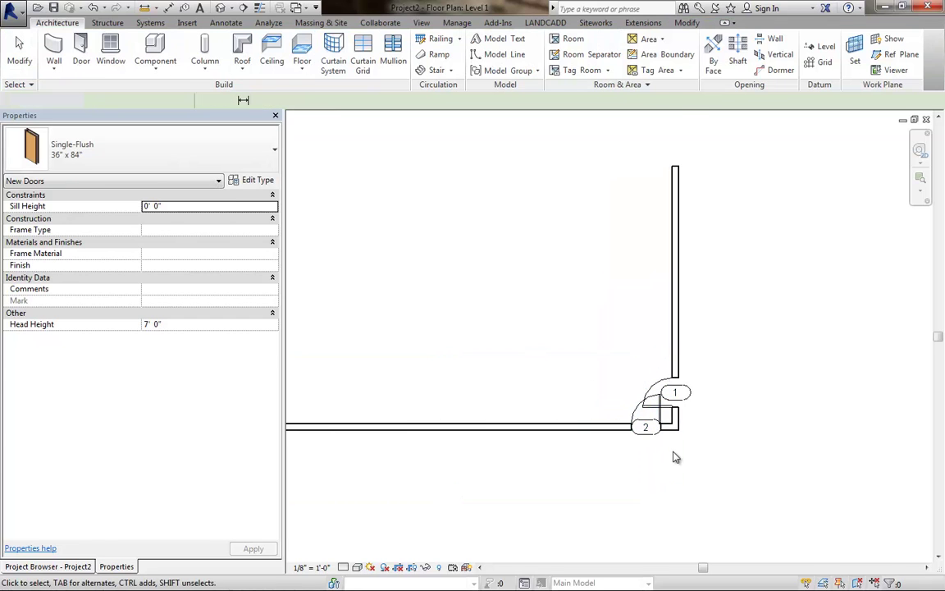
# Step: Recentre the plan on the door corner and select door 1
pyautogui.scroll(2, 673, 457)
pyautogui.moveTo(671, 451); pyautogui.dragTo(671, 434, button='middle')
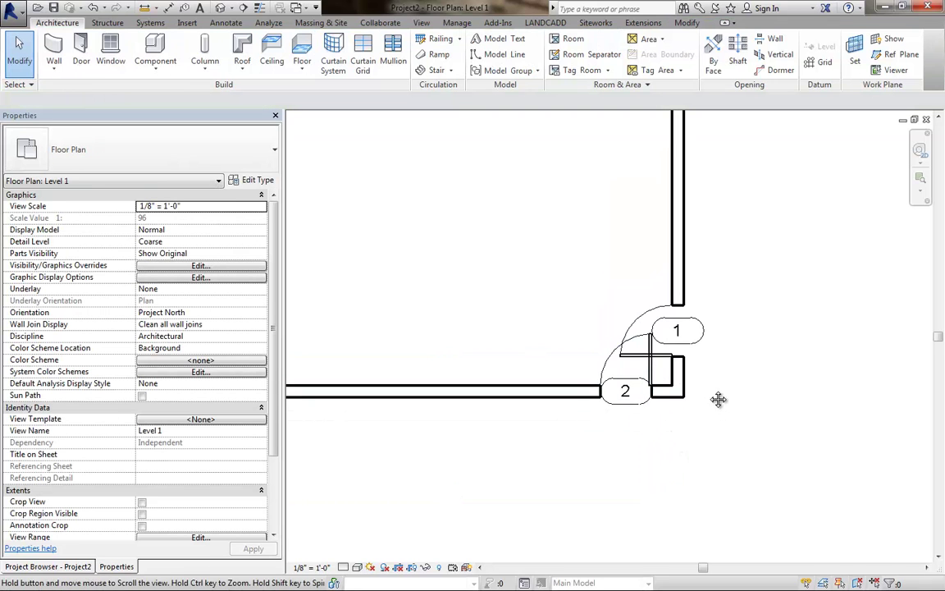
pyautogui.moveTo(717, 400); pyautogui.dragTo(718, 380, button='middle')
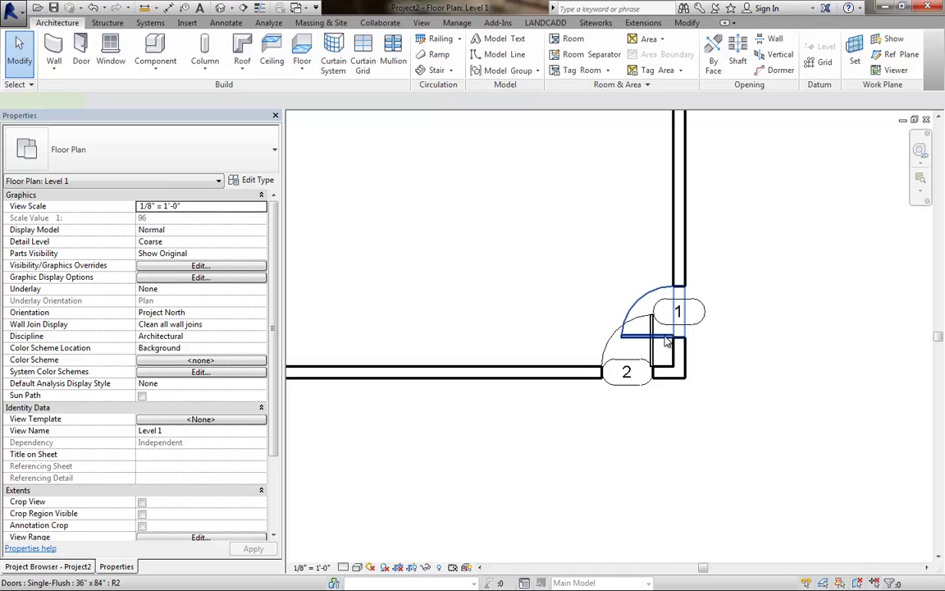
pyautogui.click(667, 341)
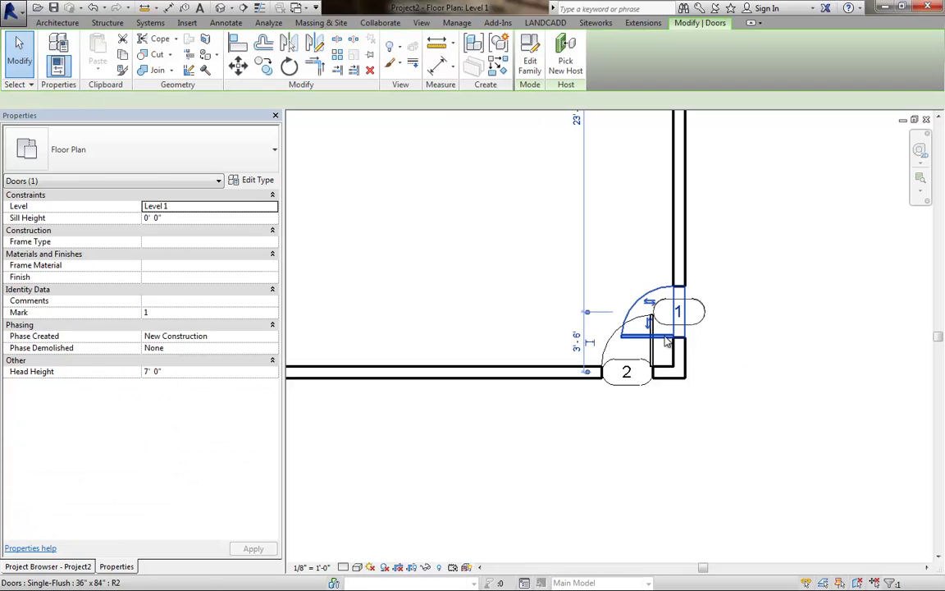
# Step: Edit door 1's Single-Flush family and open its Ground floor plan under Views (all) > Floor Plans
pyautogui.click(532, 70)
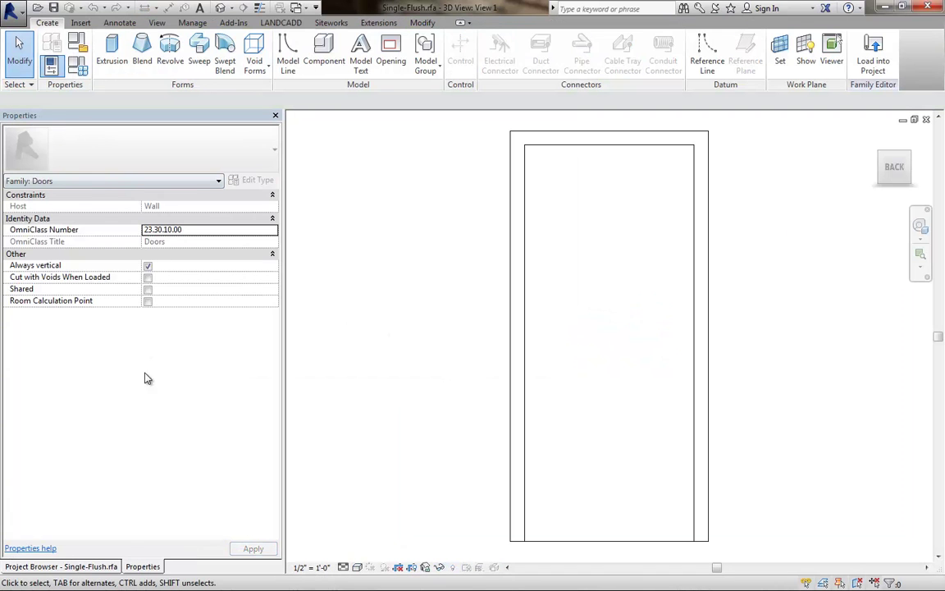
pyautogui.click(92, 567)
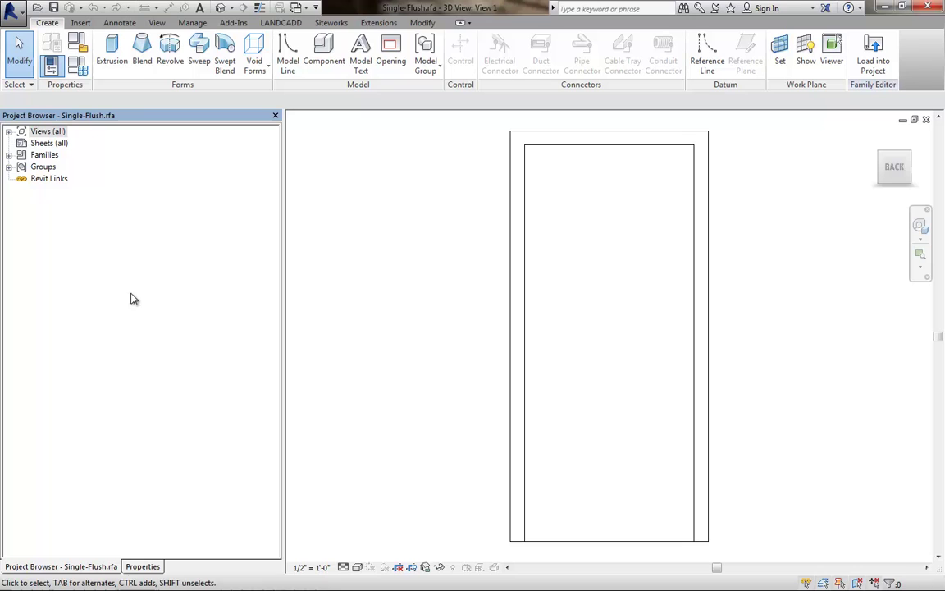
pyautogui.click(9, 132)
pyautogui.doubleClick(47, 144)
pyautogui.doubleClick(68, 156)
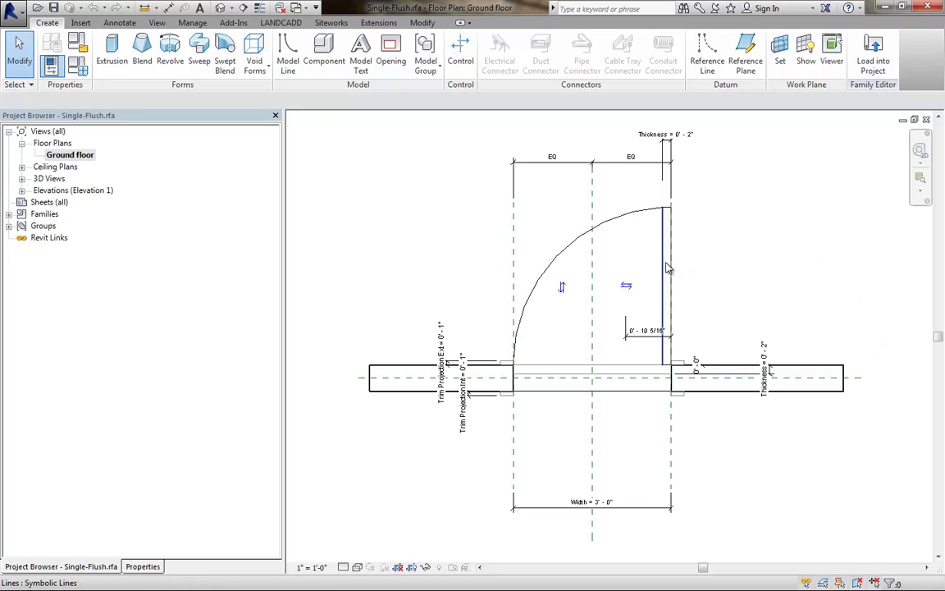
# Step: Rotate a copy of the door panel lines 45° about the hinge point, keeping the original panel
pyautogui.scroll(1, 667, 266)
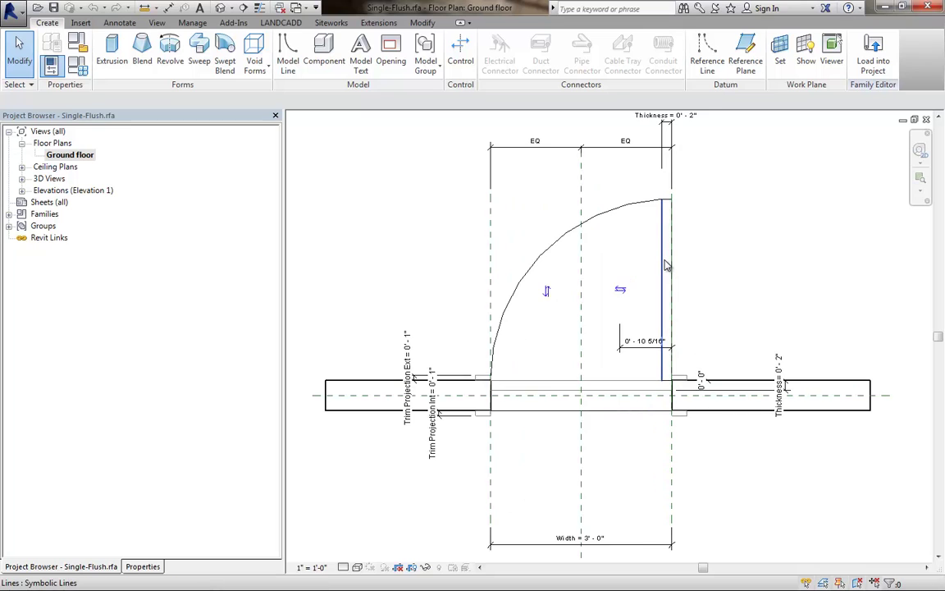
pyautogui.press('Tab')
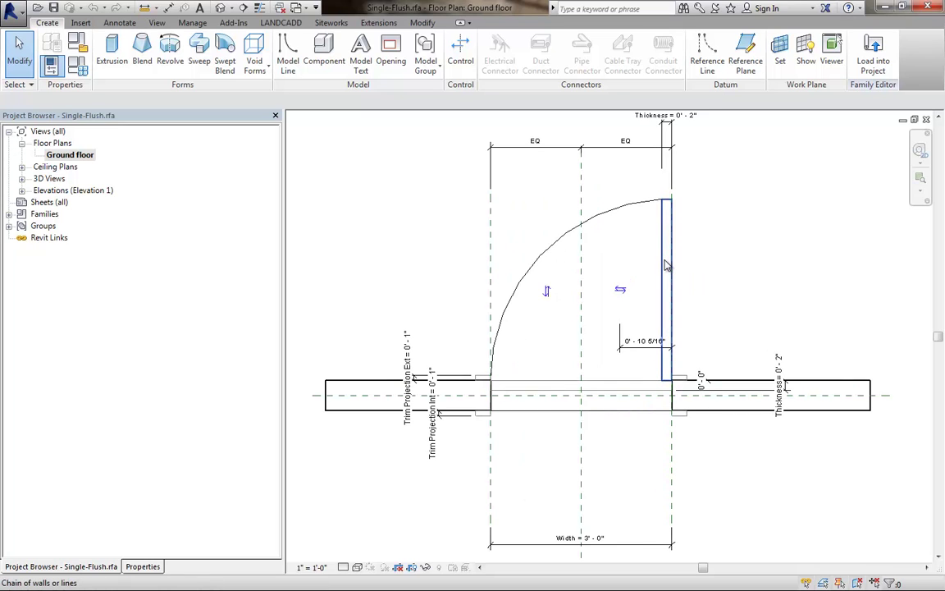
pyautogui.click(666, 264)
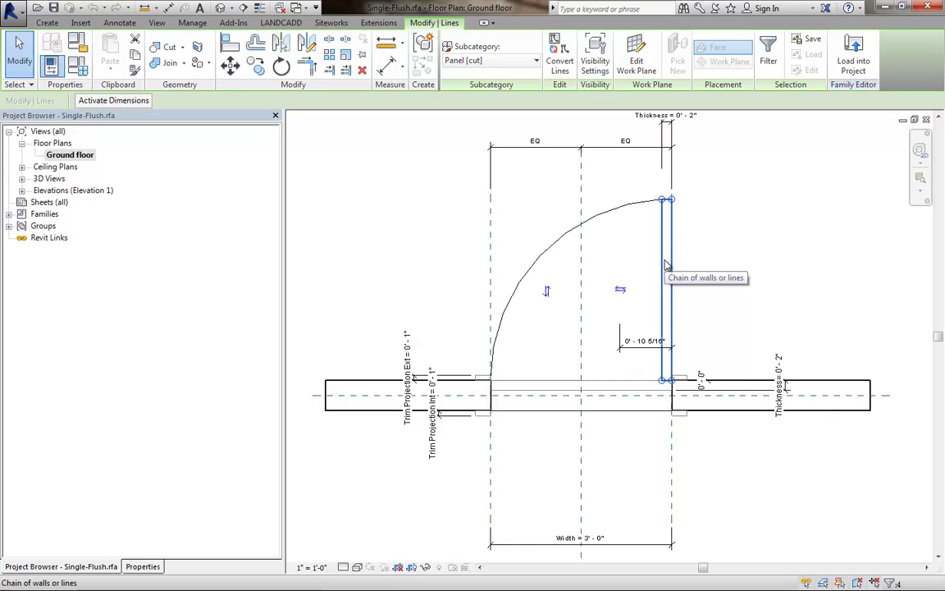
pyautogui.click(281, 67)
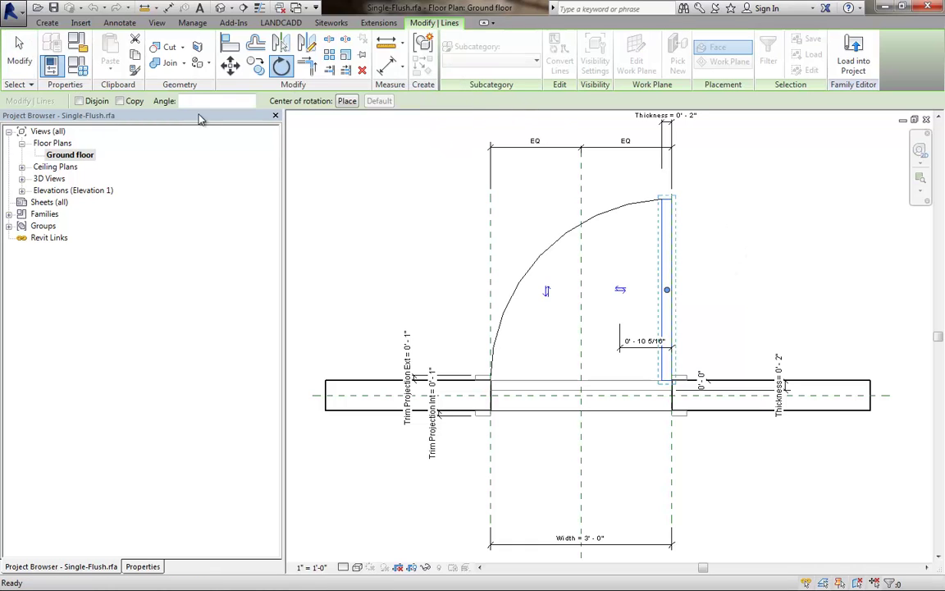
pyautogui.click(120, 100)
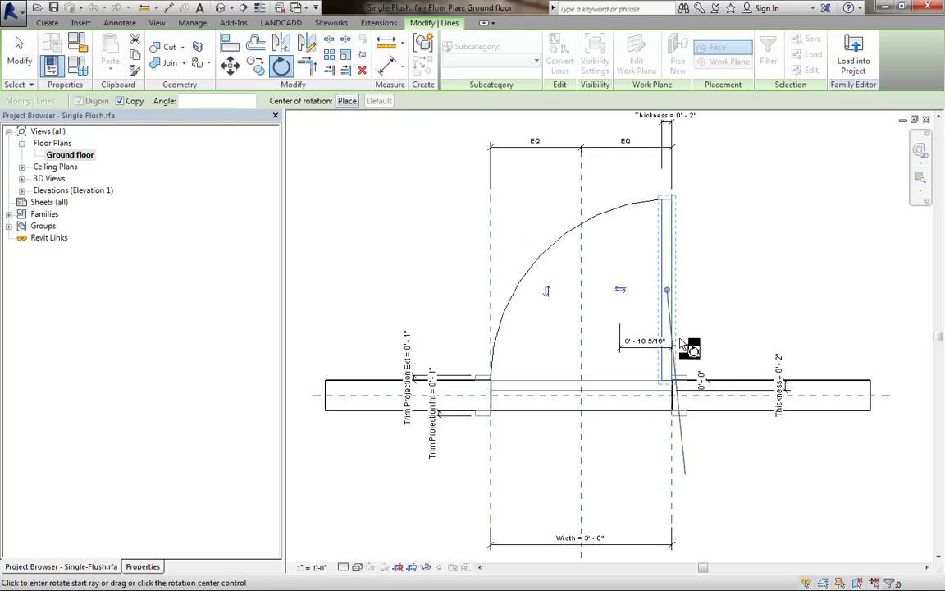
pyautogui.moveTo(668, 293); pyautogui.dragTo(672, 381)
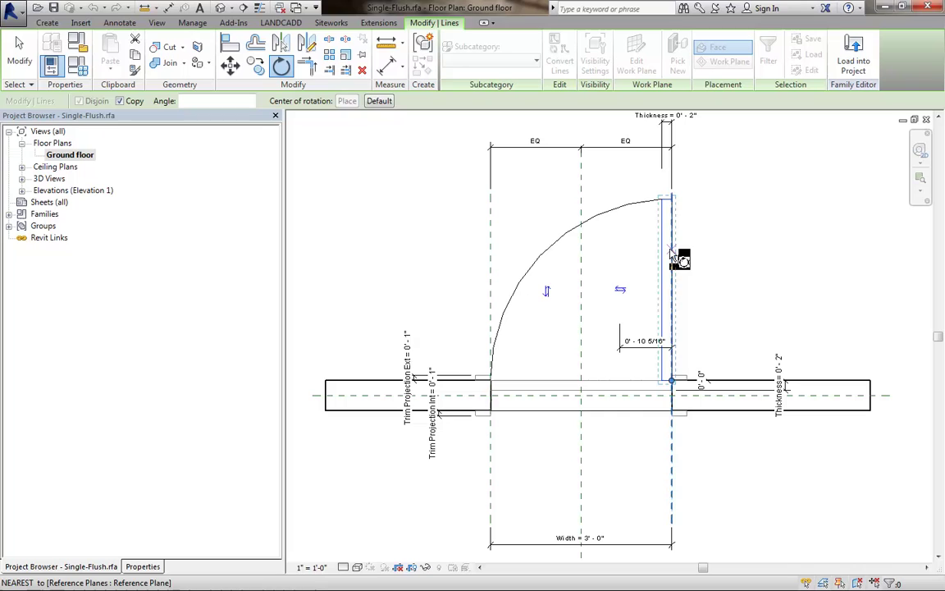
pyautogui.click(638, 250)
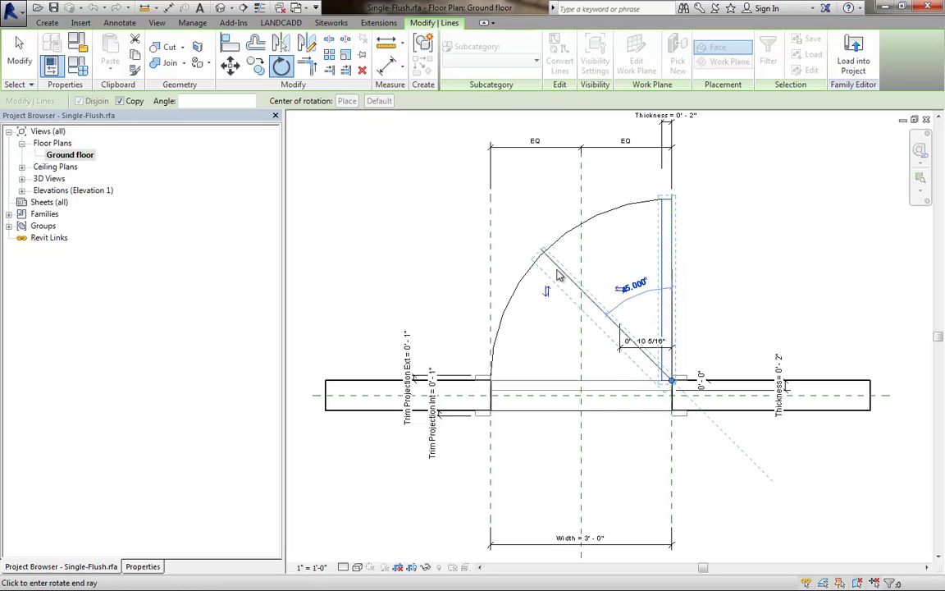
pyautogui.write('45')
pyautogui.press('Return')
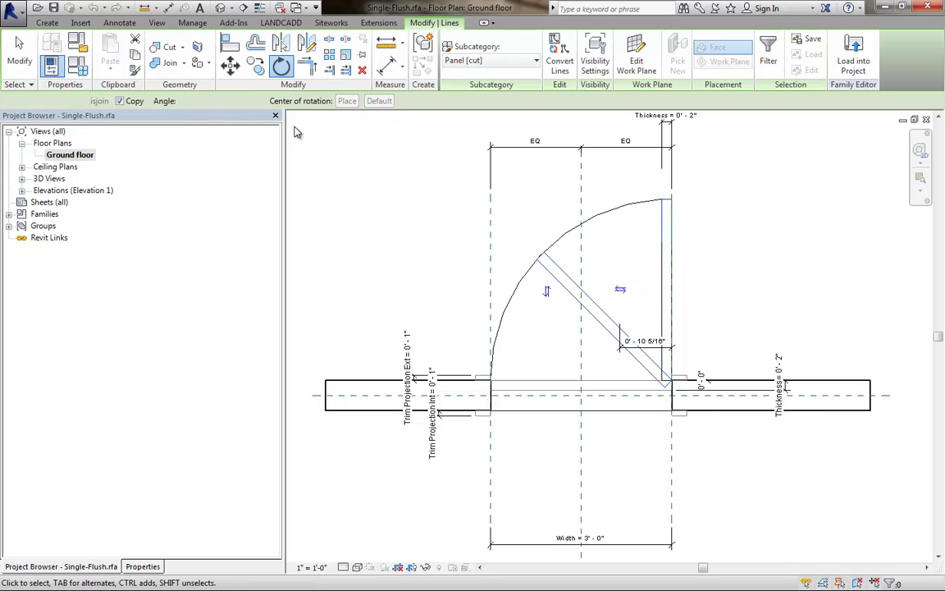
# Step: Select the four rotated 45° panel lines and show their properties, including visibility
pyautogui.click(27, 69)
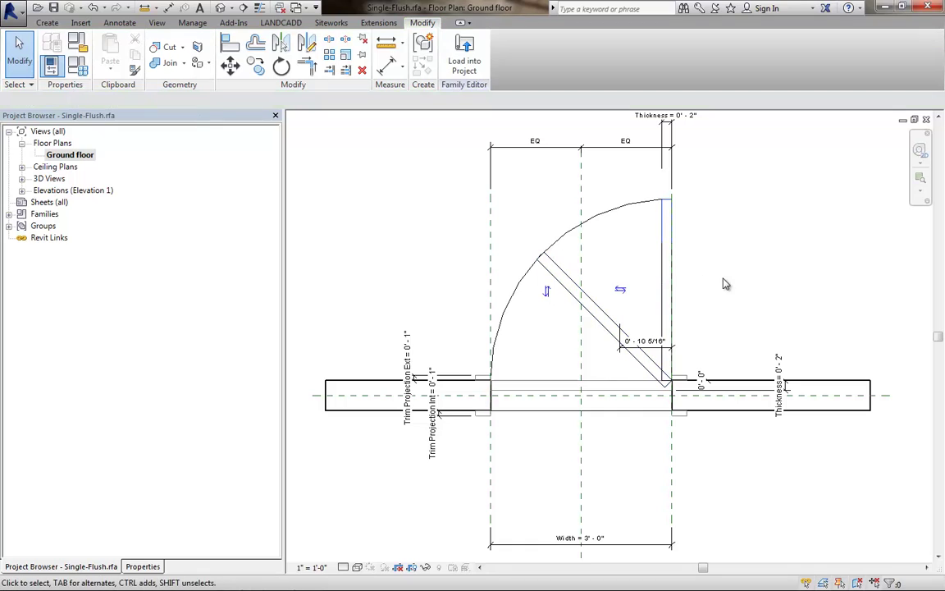
pyautogui.keyDown('ctrl'); pyautogui.scroll(2, 697, 291); pyautogui.keyUp('ctrl')
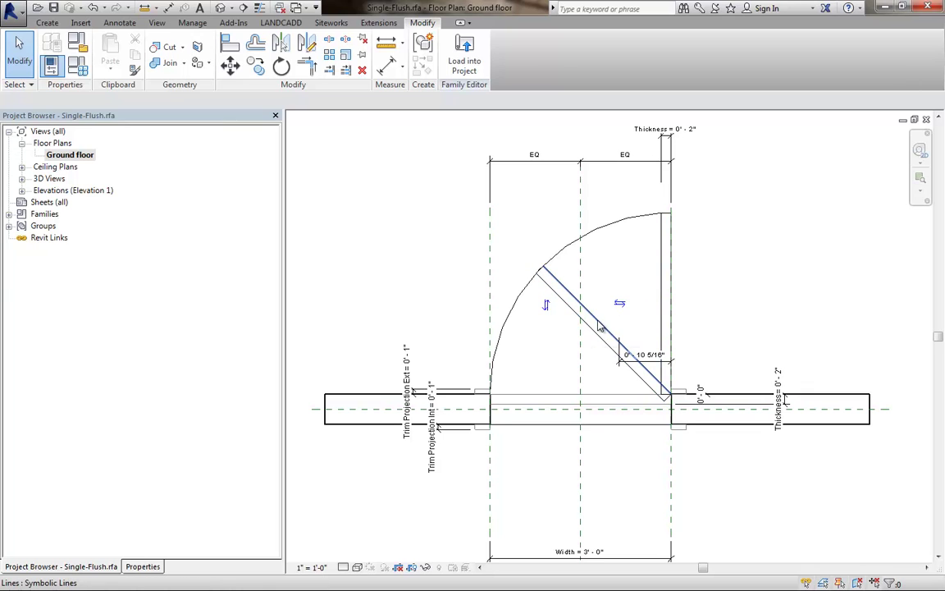
pyautogui.click(549, 277)
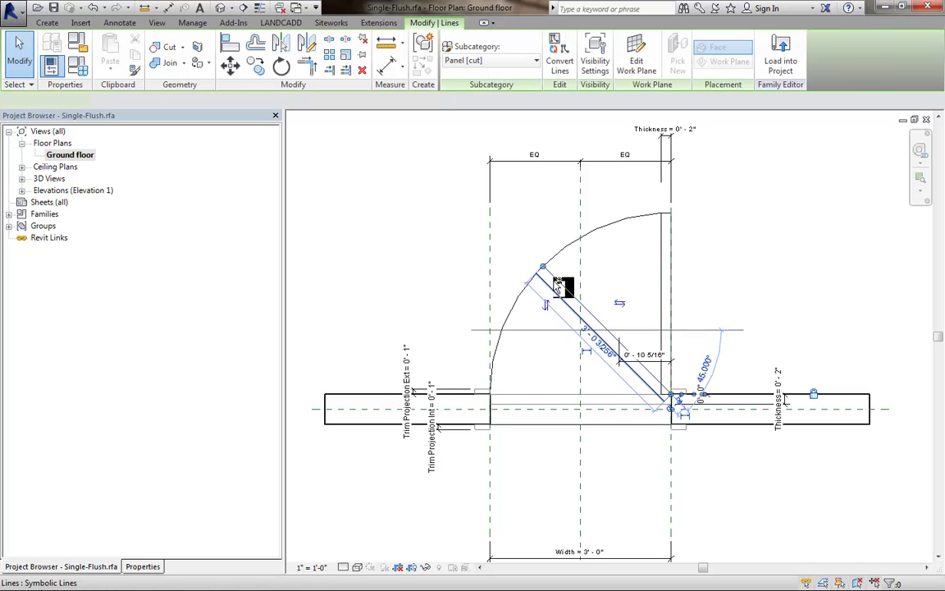
pyautogui.scroll(4, 544, 271)
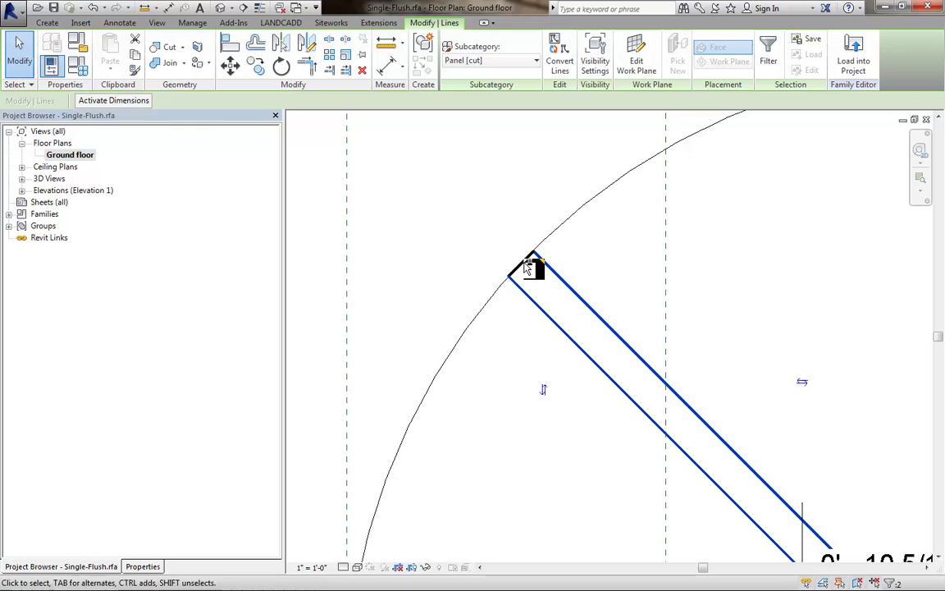
pyautogui.scroll(-2, 676, 422)
pyautogui.scroll(-2, 676, 422)
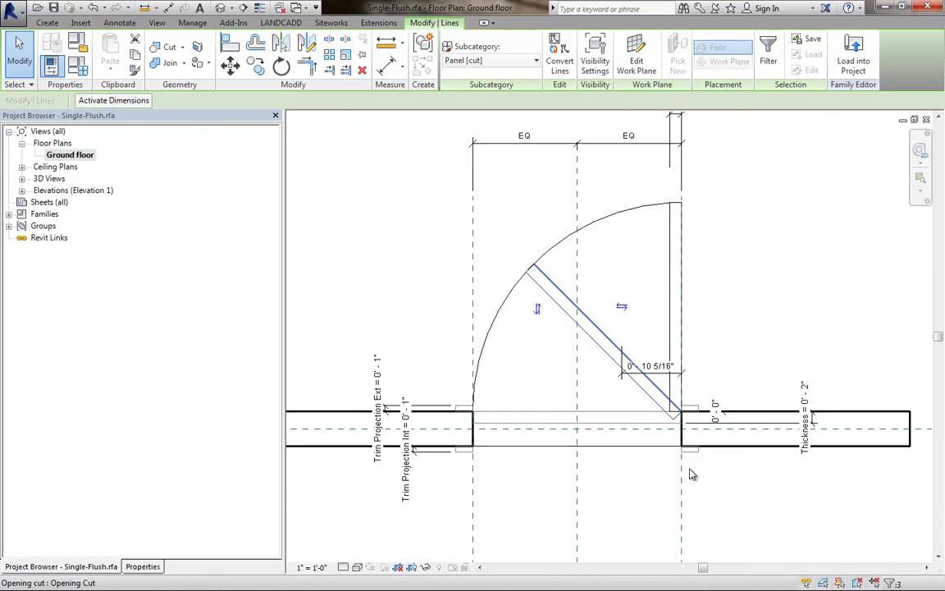
pyautogui.scroll(-1, 676, 422)
pyautogui.scroll(3, 675, 422)
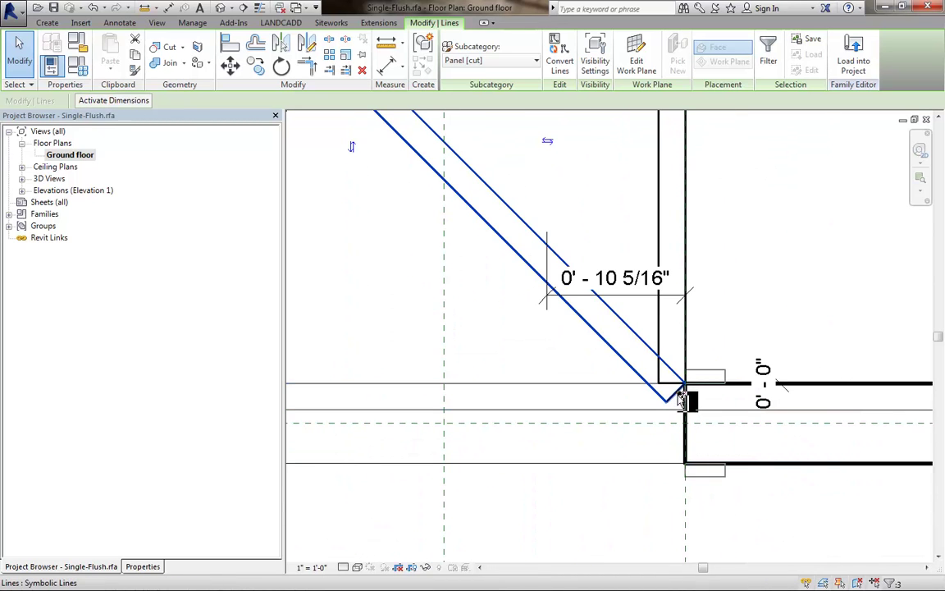
pyautogui.click(143, 565)
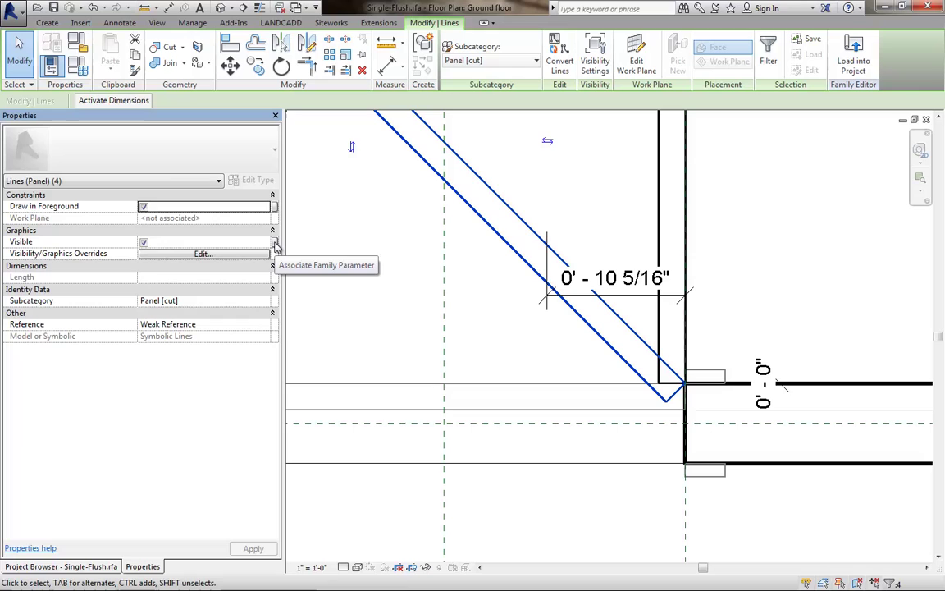
# Step: Link the 45° panel lines' visibility to a new Yes/No type parameter 45_deg grouped under Visibility
pyautogui.click(275, 245)
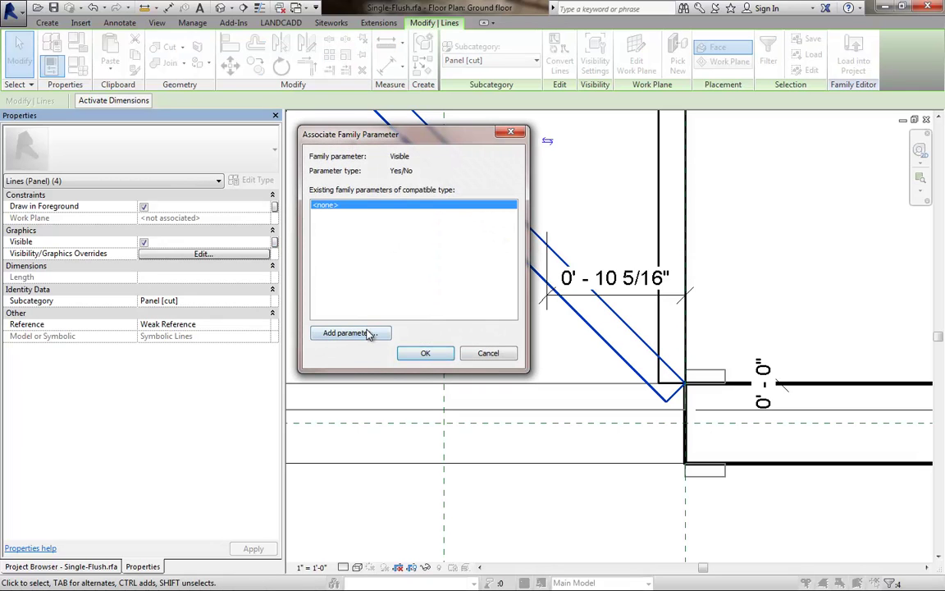
pyautogui.click(368, 333)
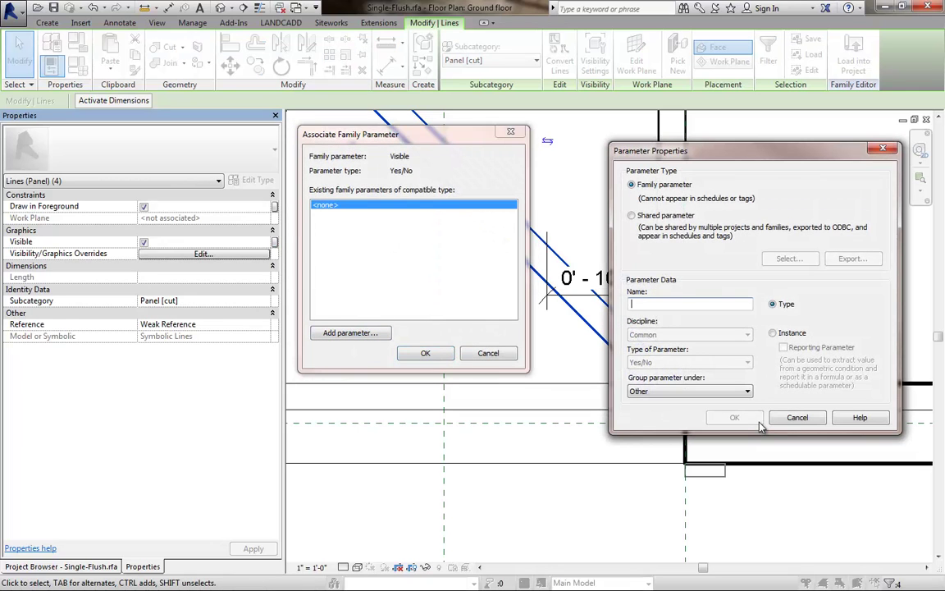
pyautogui.write('45_deg')
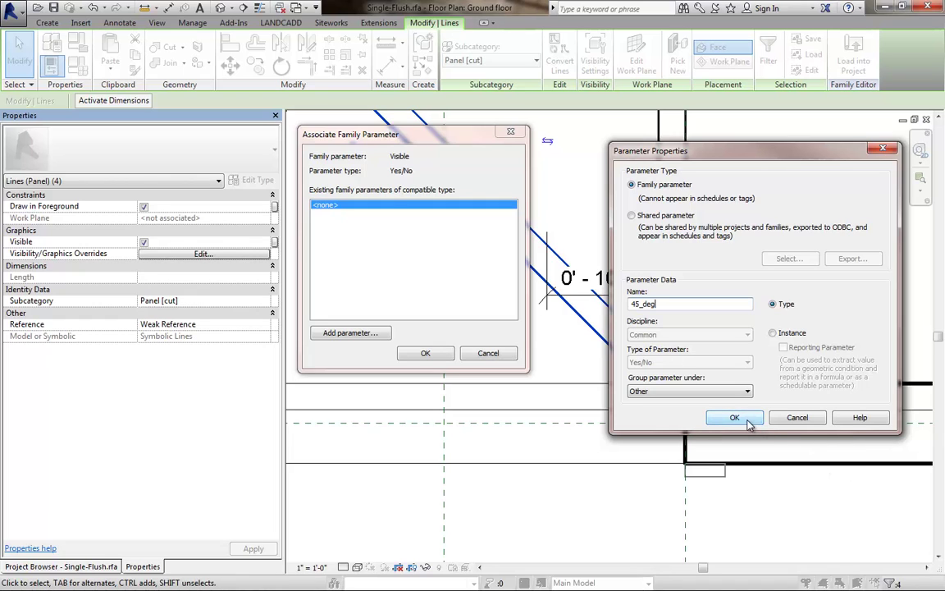
pyautogui.click(718, 397)
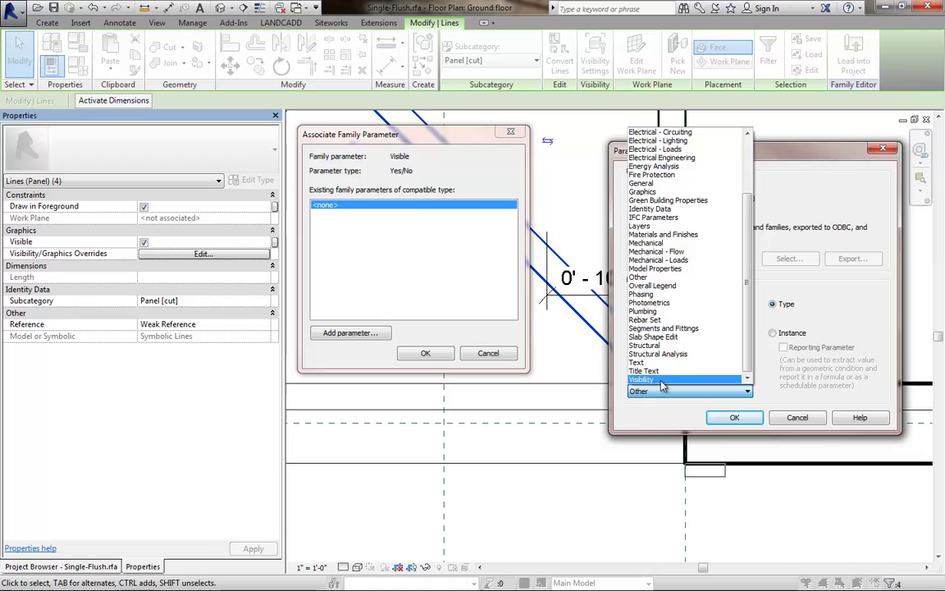
pyautogui.click(642, 320)
pyautogui.click(728, 420)
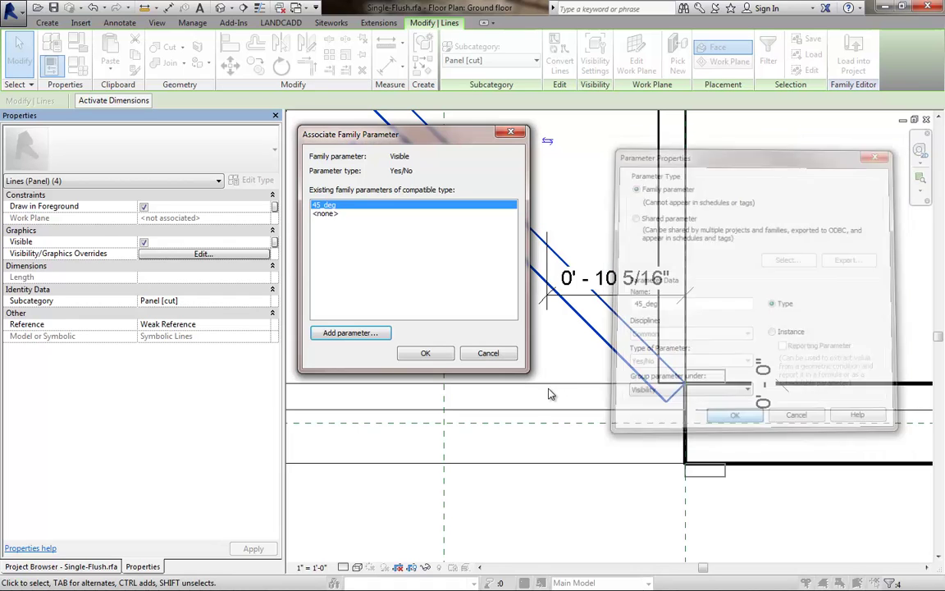
pyautogui.click(428, 353)
# Step: Deselect the panel lines and save the family as EP_Single-Flush.rfa
pyautogui.scroll(-2, 529, 339)
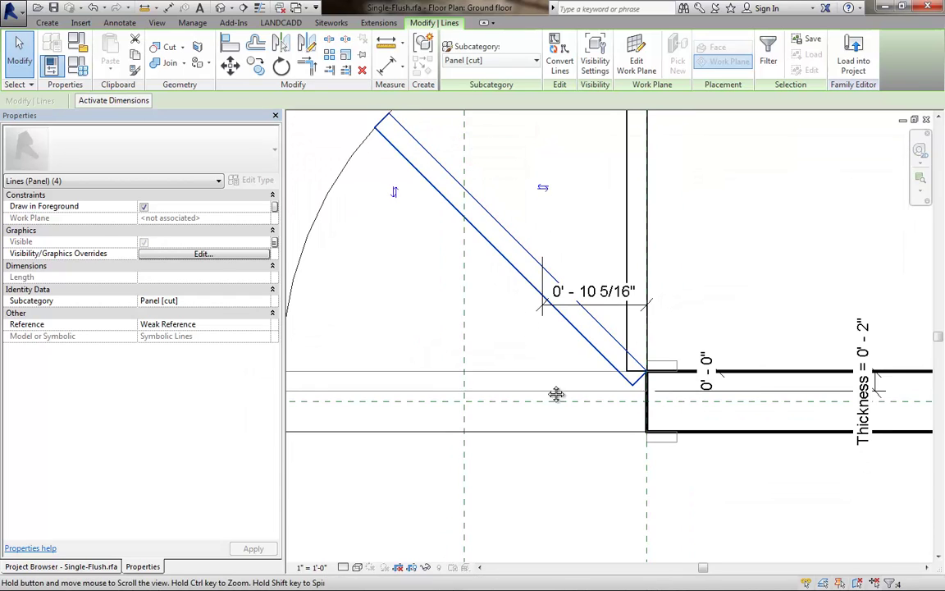
pyautogui.moveTo(557, 392); pyautogui.dragTo(594, 331, button='middle')
pyautogui.moveTo(636, 293); pyautogui.dragTo(623, 312, button='middle')
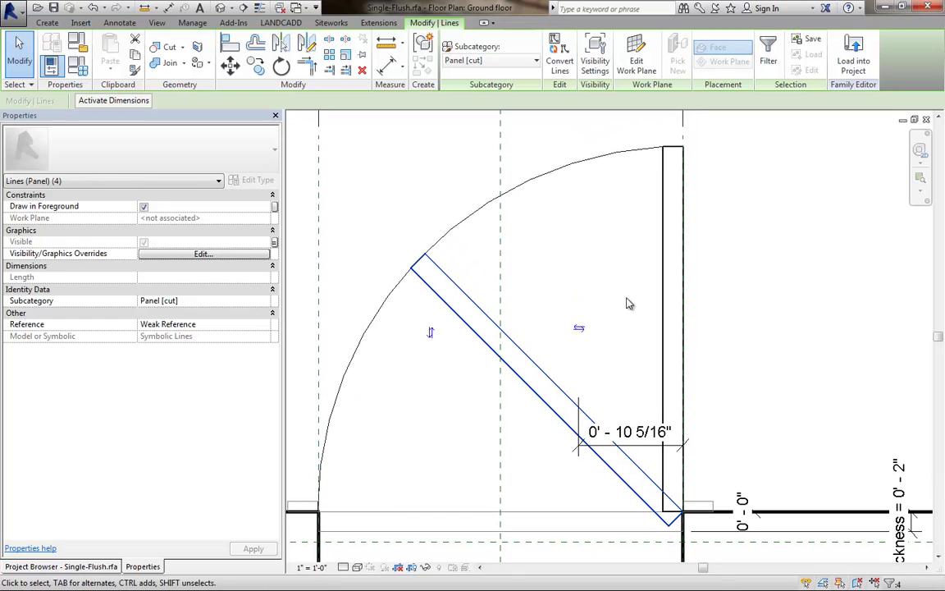
pyautogui.click(627, 304)
pyautogui.click(54, 10)
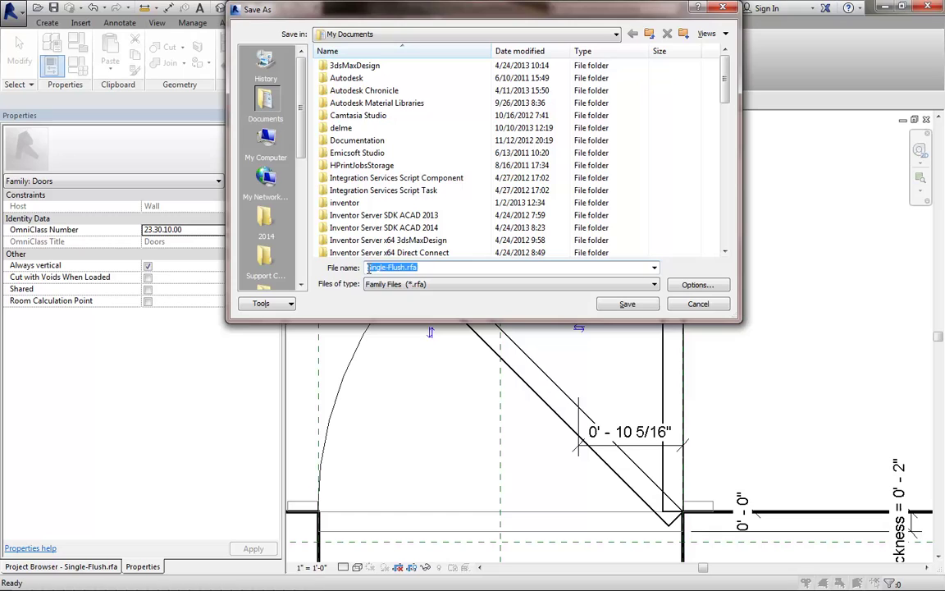
pyautogui.click(370, 267)
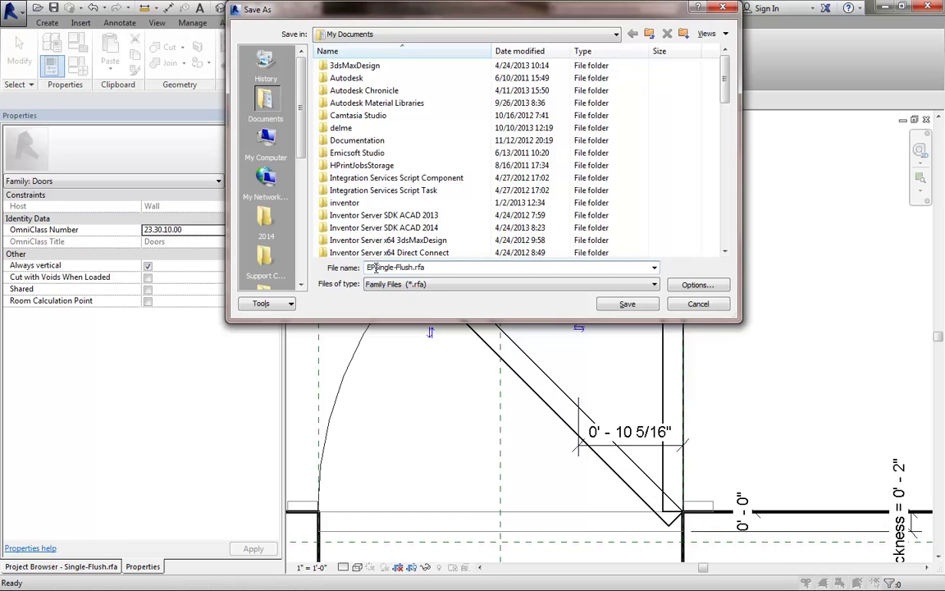
pyautogui.press('Return')
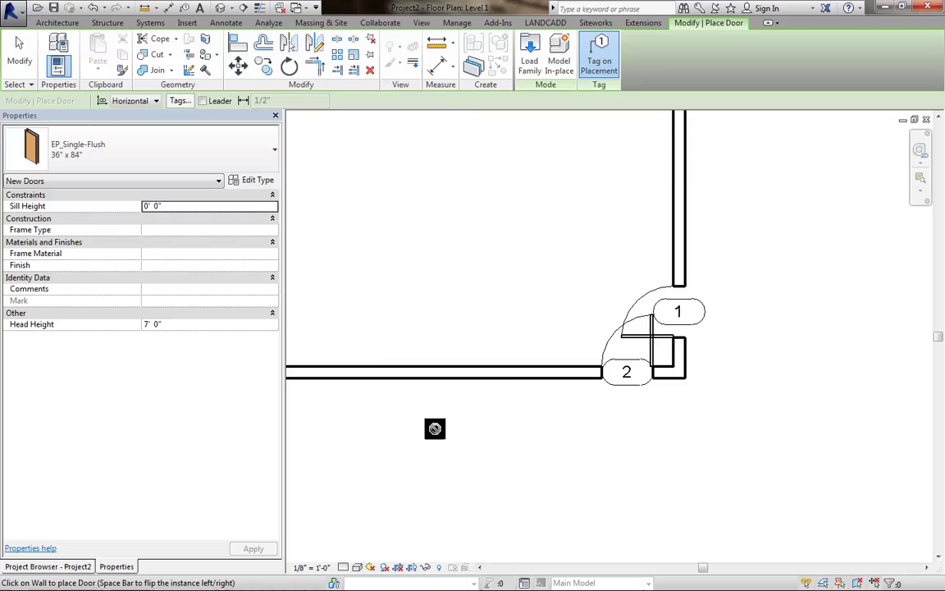
# Step: Place door 3, an EP_Single-Flush door with upright and 45° panels, in the Level 1 wall
pyautogui.click(499, 366)
pyautogui.press('Escape')
pyautogui.press('Escape')
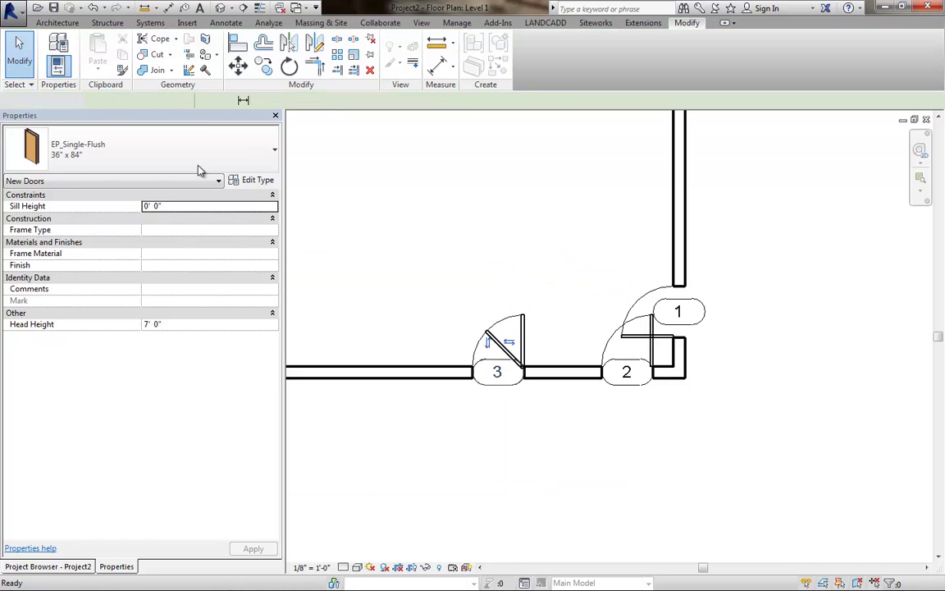
pyautogui.scroll(2, 501, 361)
pyautogui.scroll(3, 500, 361)
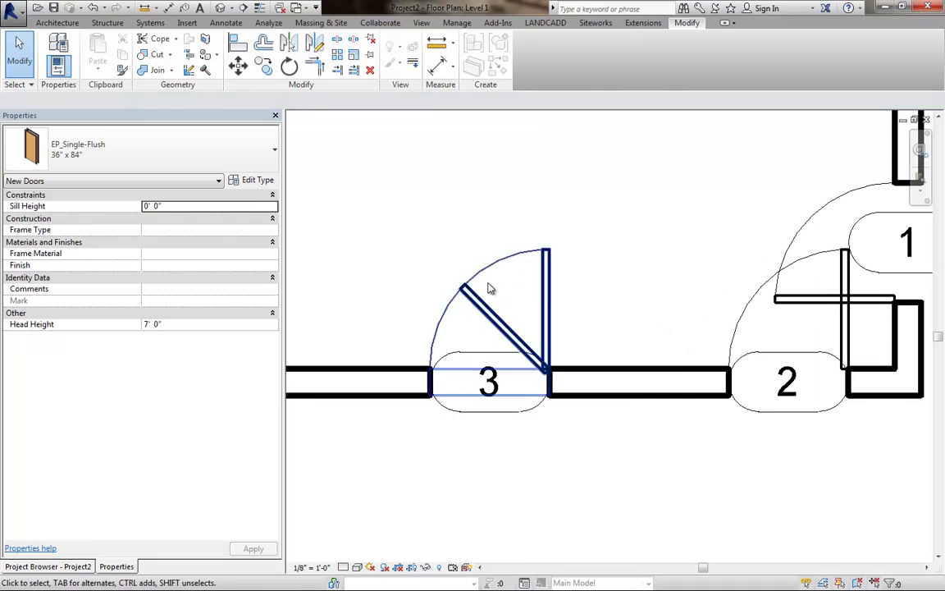
pyautogui.moveTo(490, 259); pyautogui.dragTo(494, 281, button='middle')
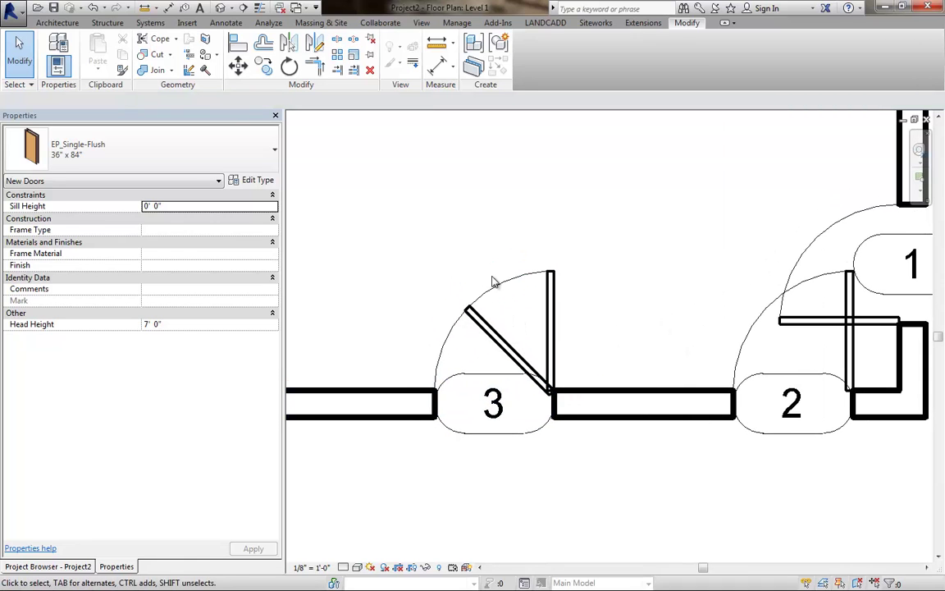
pyautogui.click(416, 118)
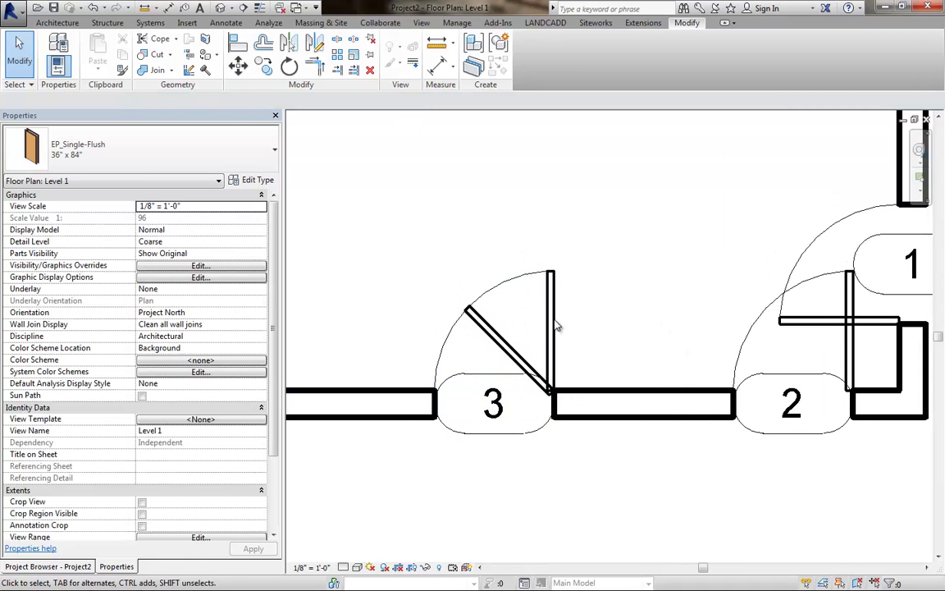
pyautogui.click(298, 9)
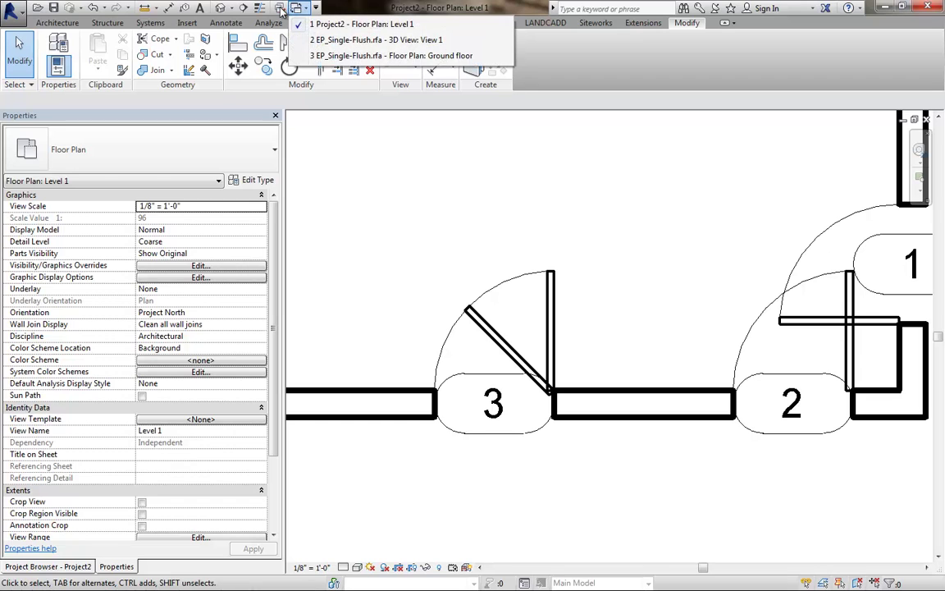
# Step: Back in the family plan, link the upright 90° panel lines' visibility to a new Yes/No parameter 90_deg
pyautogui.click(326, 58)
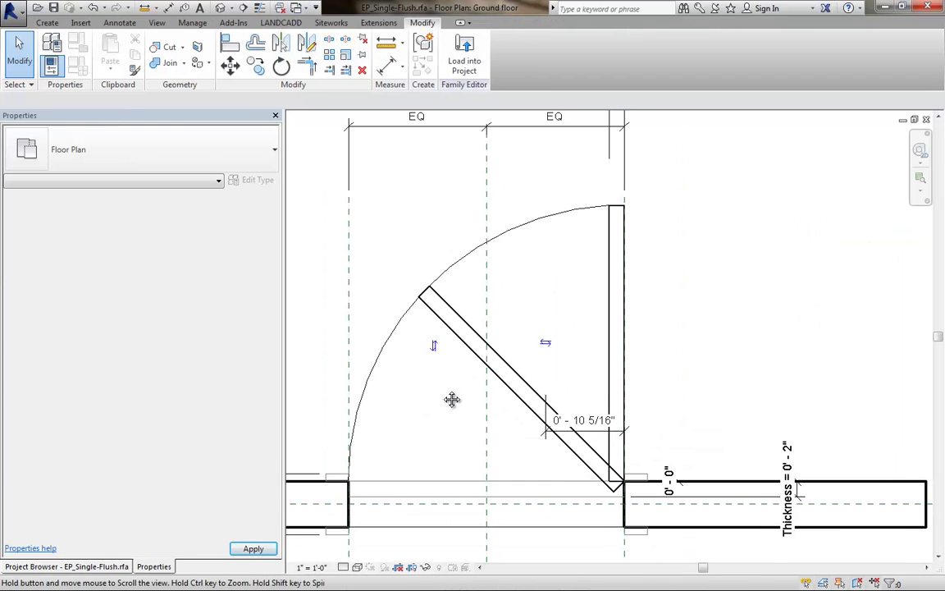
pyautogui.moveTo(452, 400); pyautogui.dragTo(534, 285, button='middle')
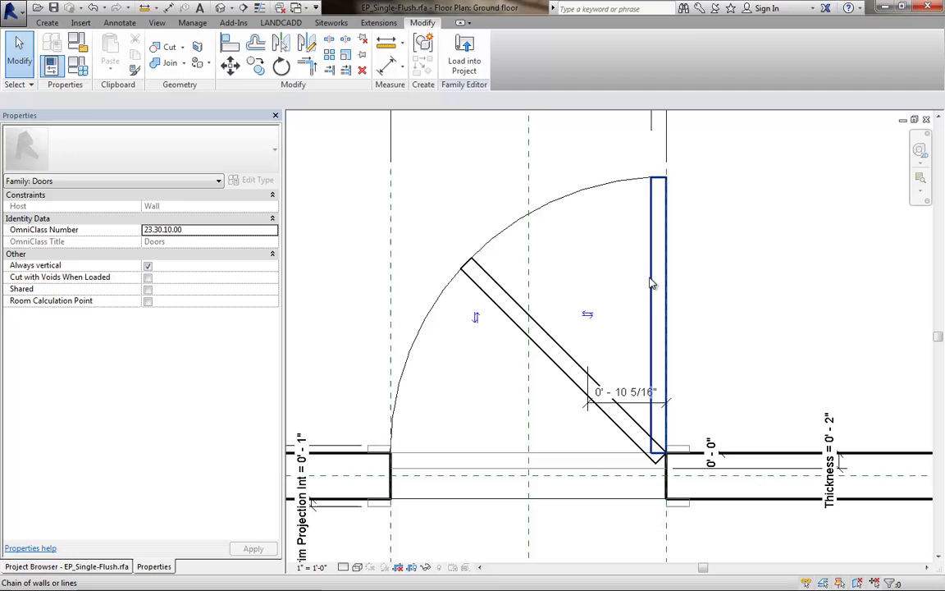
pyautogui.click(650, 283)
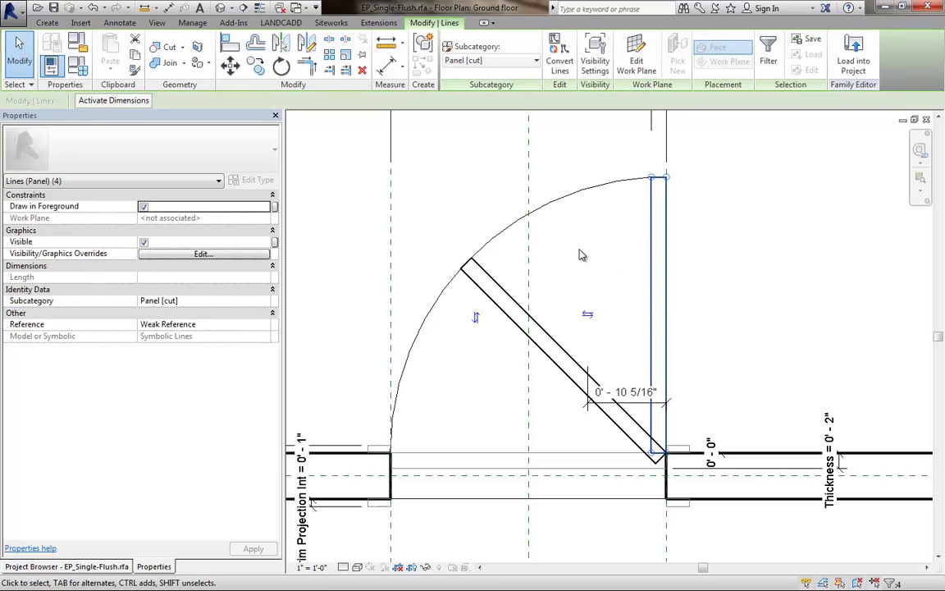
pyautogui.click(274, 243)
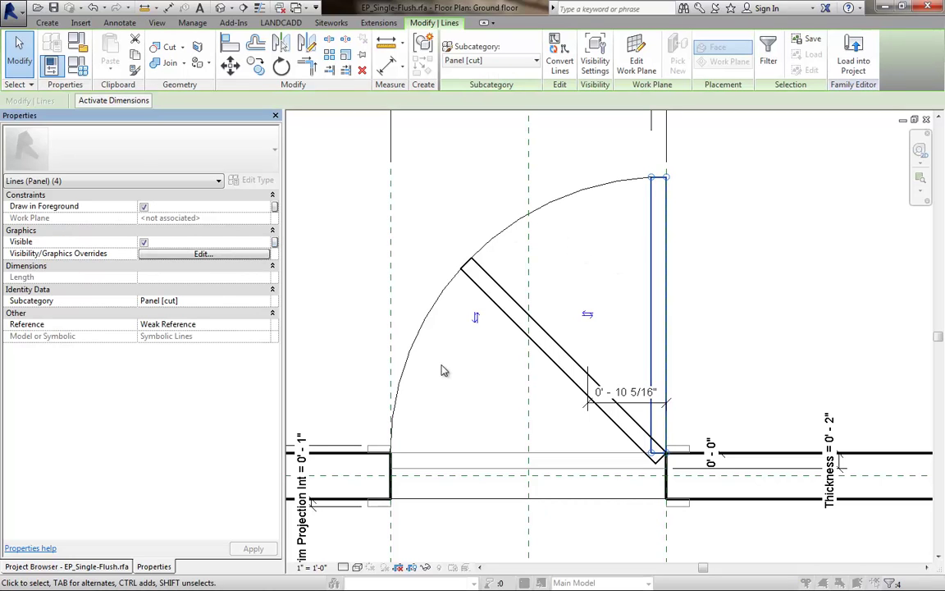
pyautogui.click(350, 333)
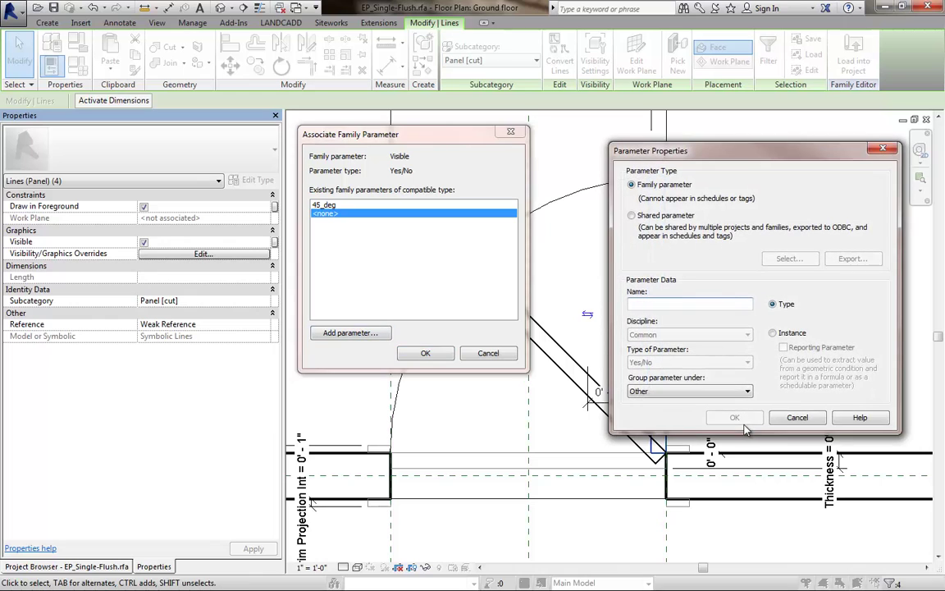
pyautogui.write('90_deg')
pyautogui.click(725, 392)
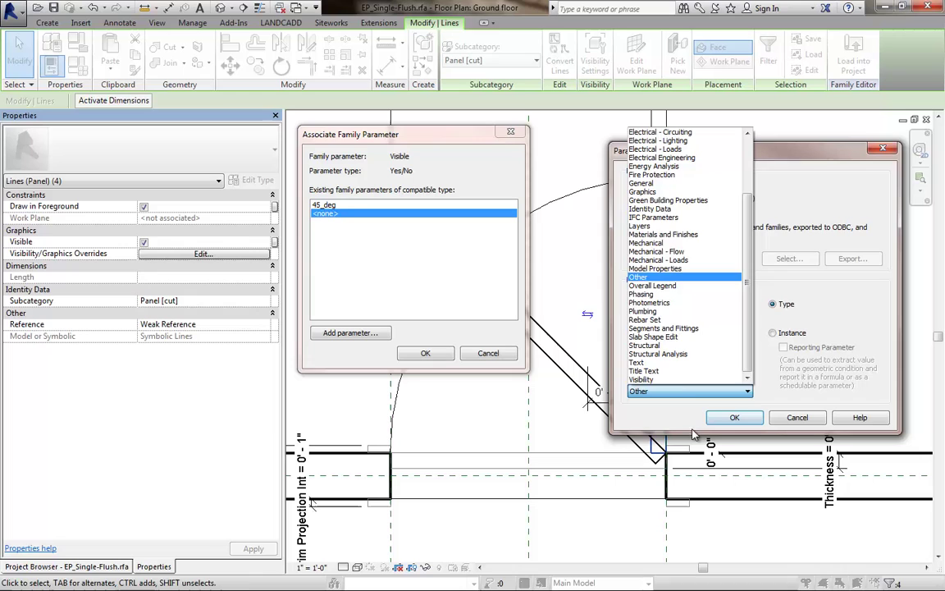
pyautogui.click(668, 377)
pyautogui.click(734, 417)
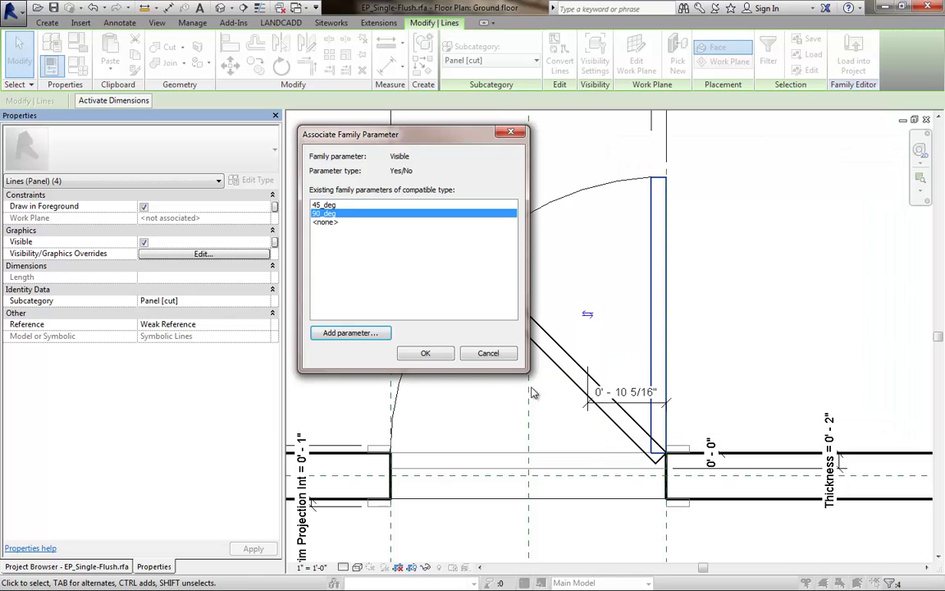
pyautogui.click(426, 354)
pyautogui.press('Escape')
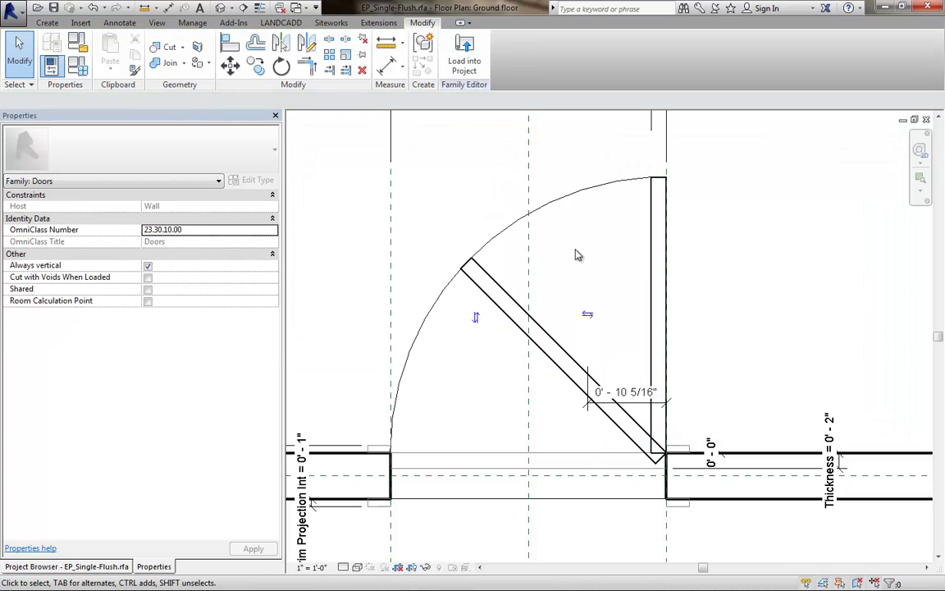
# Step: Reload EP_Single-Flush into Project2, overwriting its version and parameter values, then return to the family's Ground floor plan
pyautogui.click(464, 57)
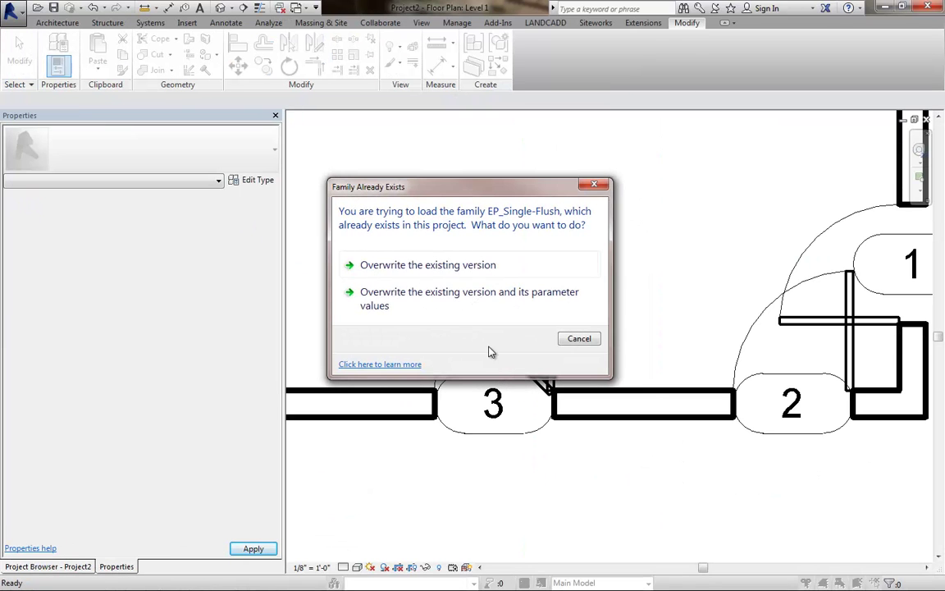
pyautogui.click(458, 308)
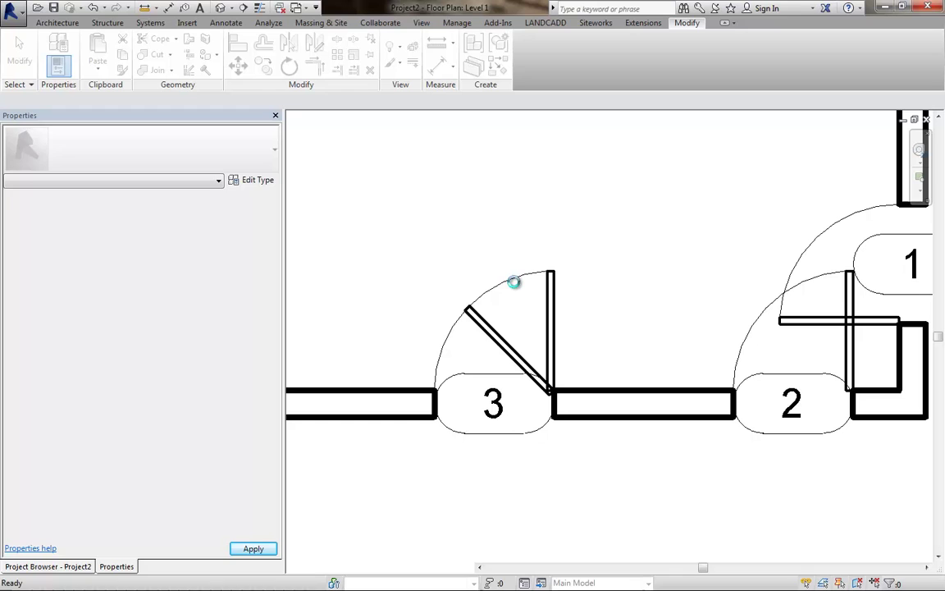
pyautogui.click(299, 9)
pyautogui.click(335, 56)
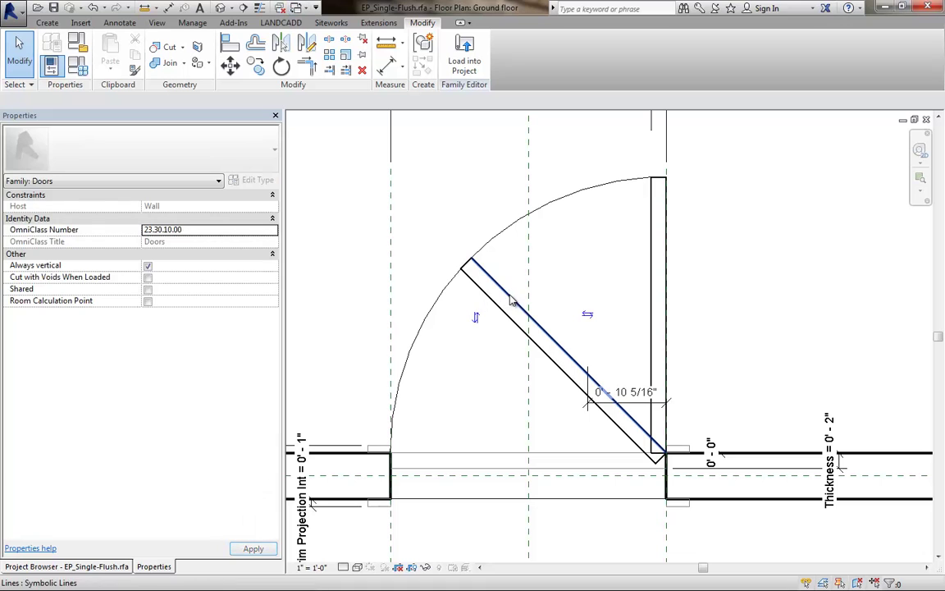
# Step: In Family Types, uncheck 45_deg under Visibility for the 36" x 84" door type
pyautogui.click(79, 67)
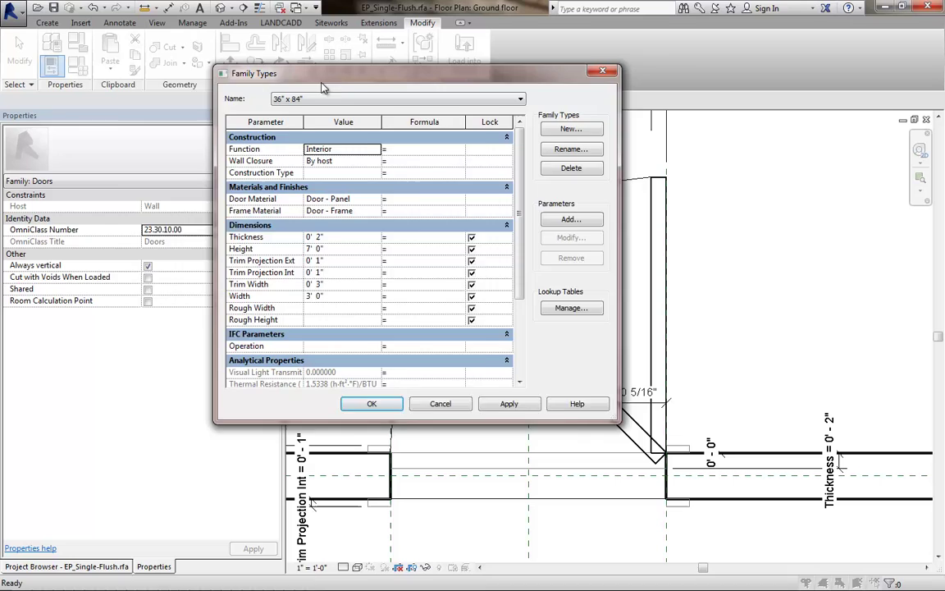
pyautogui.moveTo(321, 87); pyautogui.dragTo(236, 86)
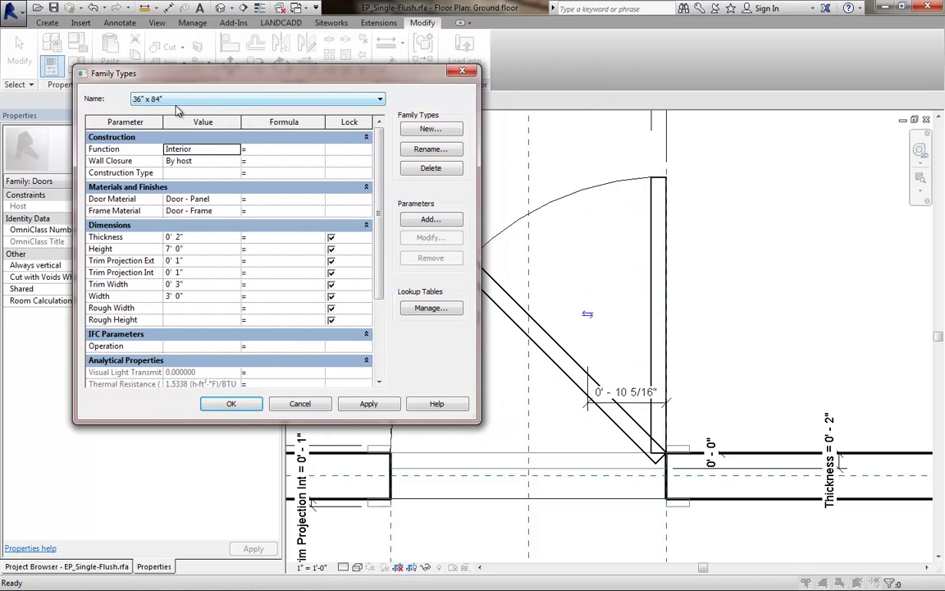
pyautogui.scroll(-3, 389, 274)
pyautogui.scroll(-1, 322, 369)
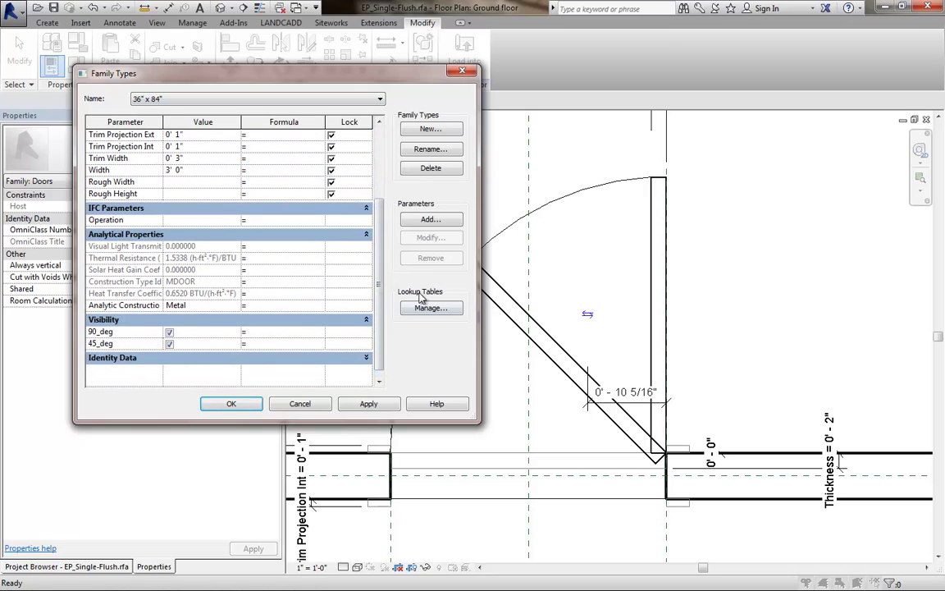
pyautogui.moveTo(380, 303); pyautogui.dragTo(384, 223)
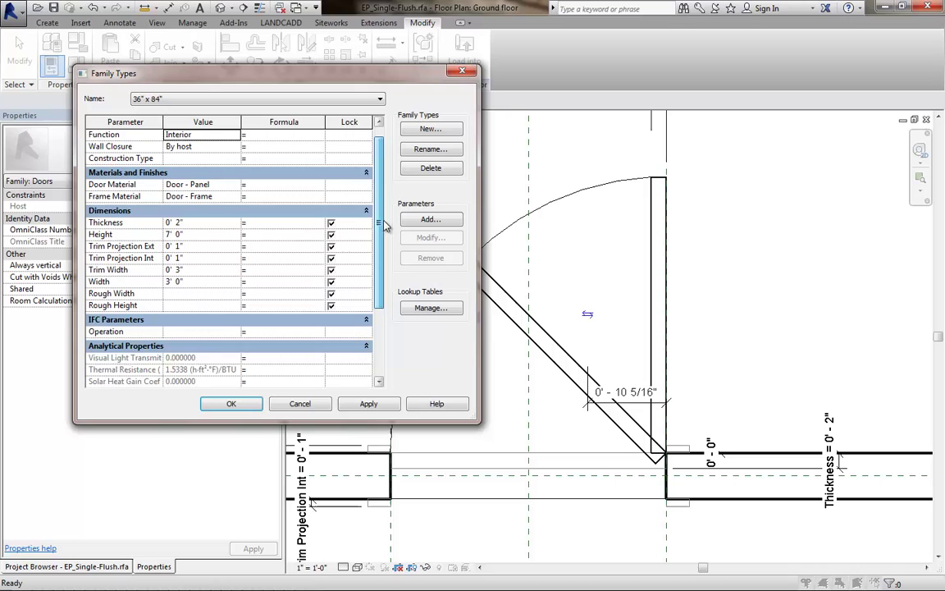
pyautogui.scroll(-3, 349, 194)
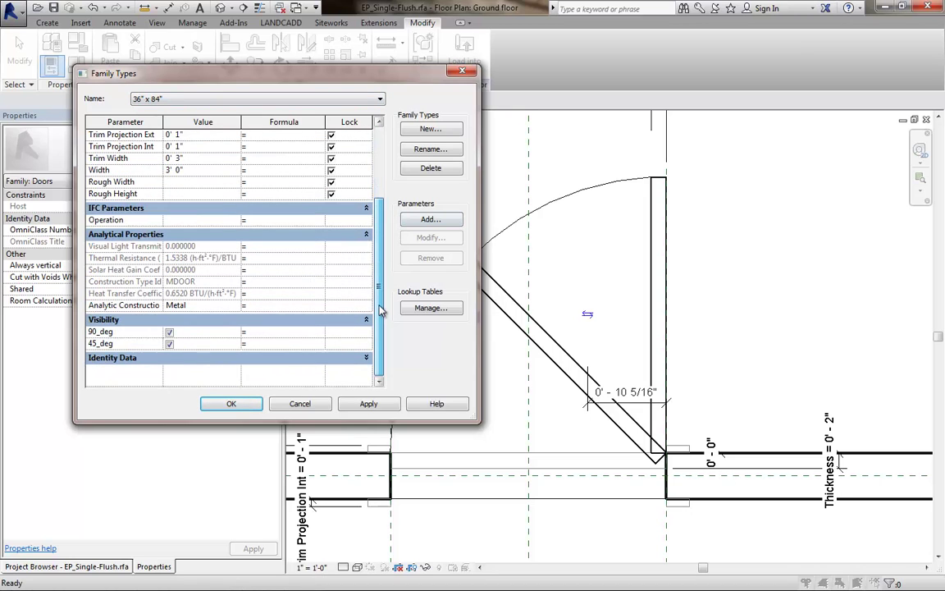
pyautogui.click(169, 344)
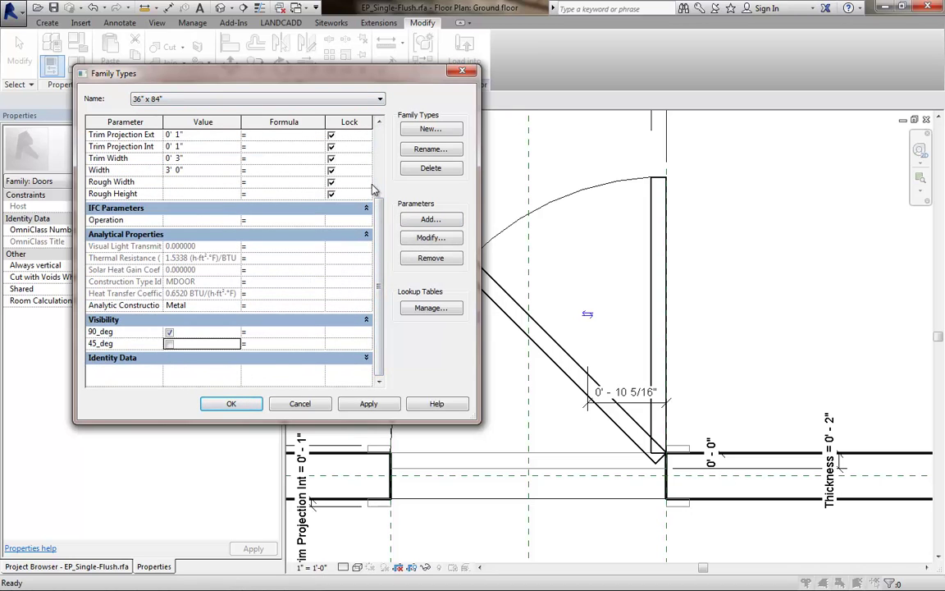
pyautogui.scroll(3, 378, 218)
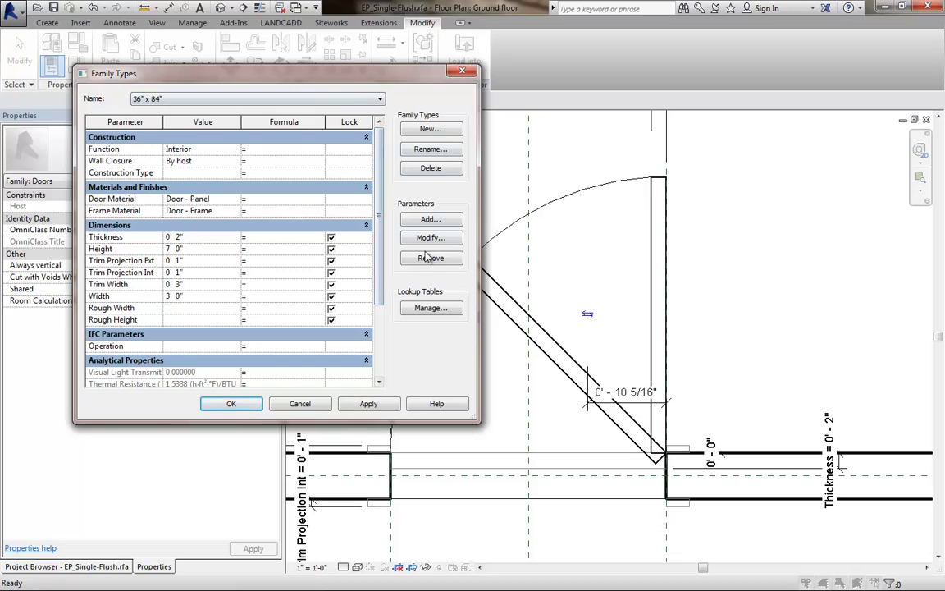
# Step: Create door type 36" x 84" 45 with 45_deg checked and 90_deg unchecked
pyautogui.click(431, 131)
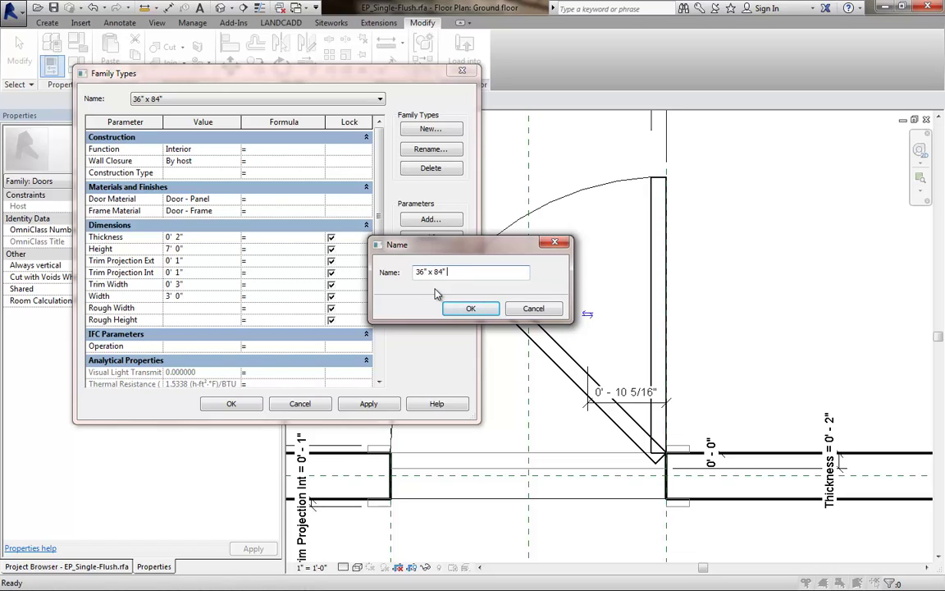
pyautogui.click(471, 309)
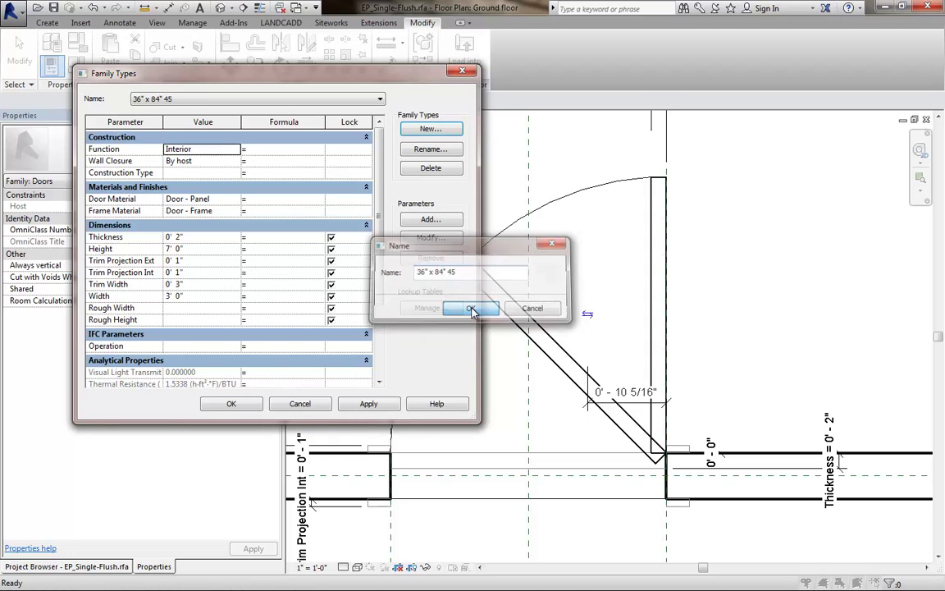
pyautogui.scroll(-2, 169, 375)
pyautogui.scroll(-2, 168, 375)
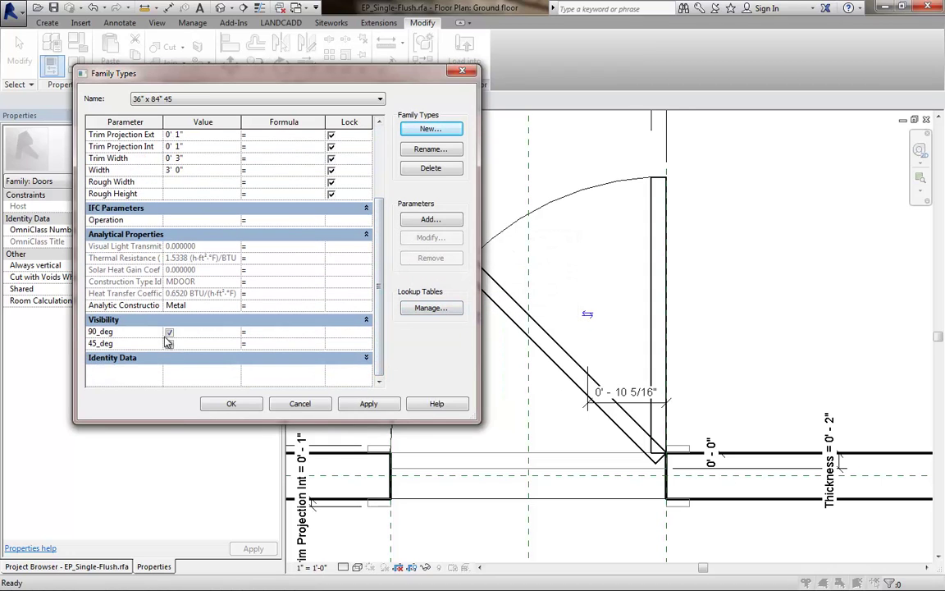
pyautogui.click(168, 343)
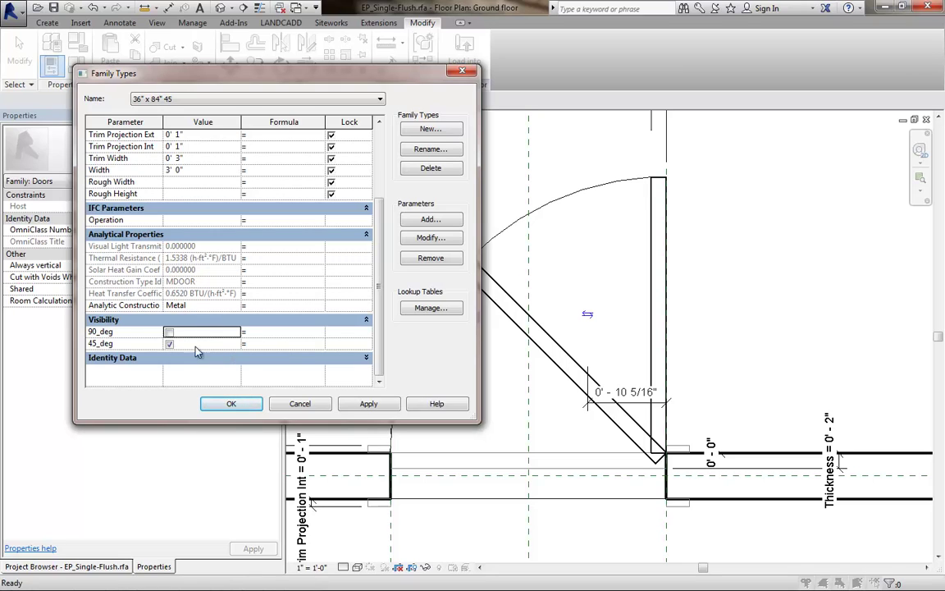
pyautogui.click(238, 404)
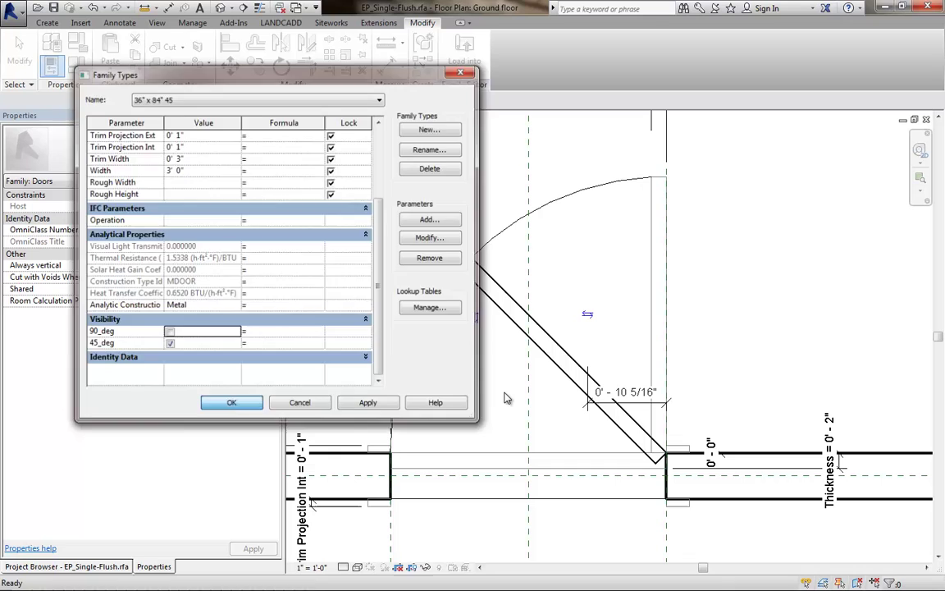
# Step: Load the family into Project2, overwriting it, and set door 3 to 36" x 84" 45
pyautogui.click(464, 67)
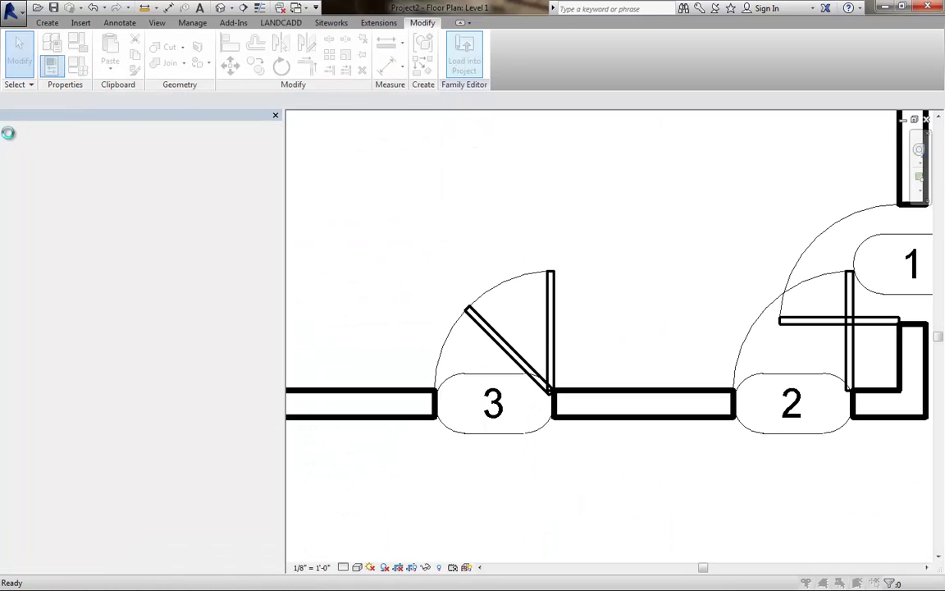
pyautogui.click(428, 306)
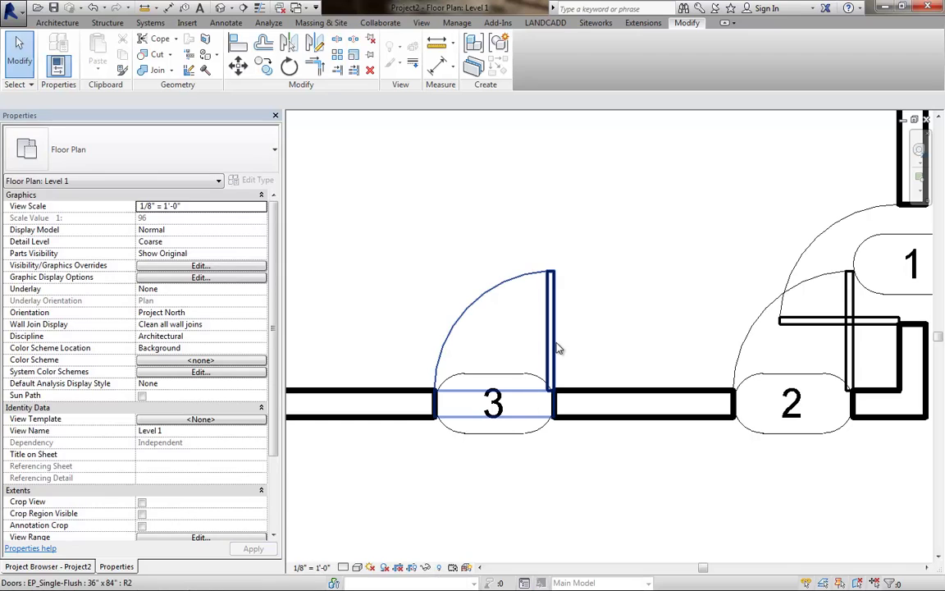
pyautogui.click(557, 348)
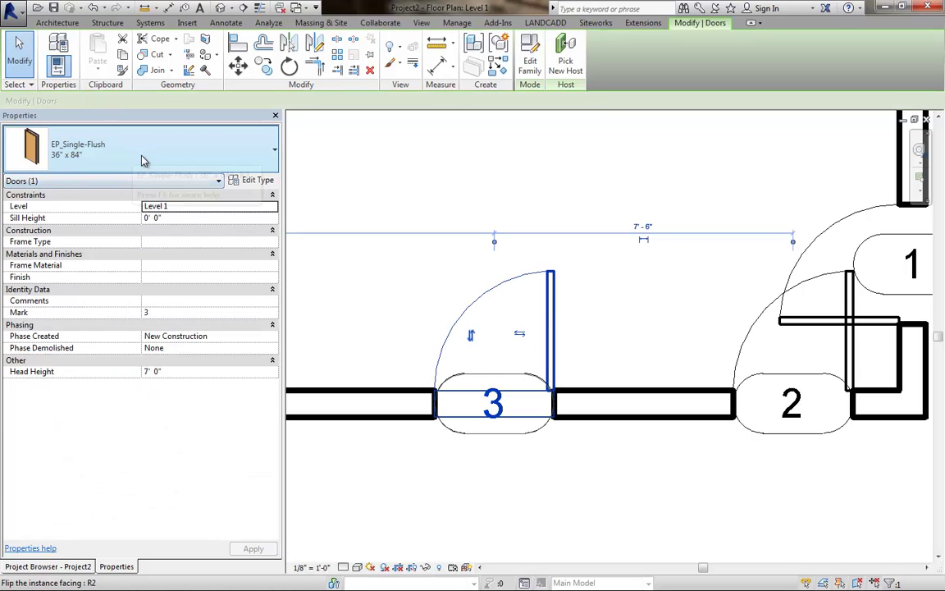
pyautogui.click(143, 160)
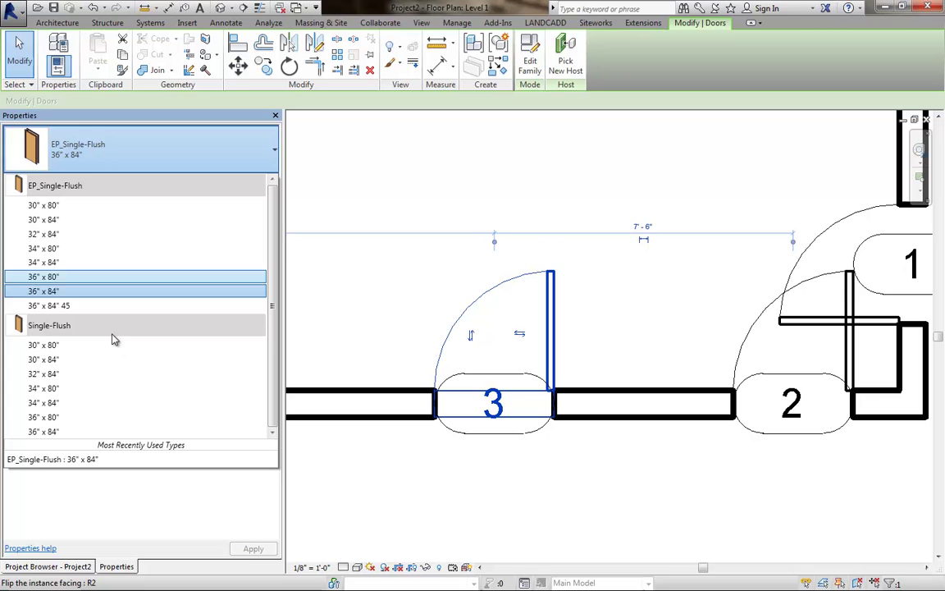
pyautogui.click(105, 306)
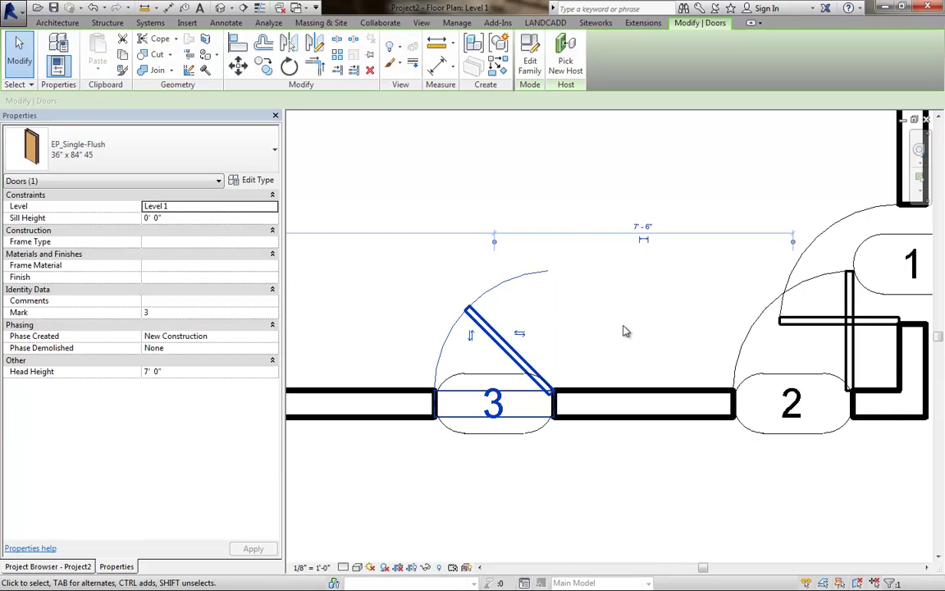
pyautogui.click(623, 330)
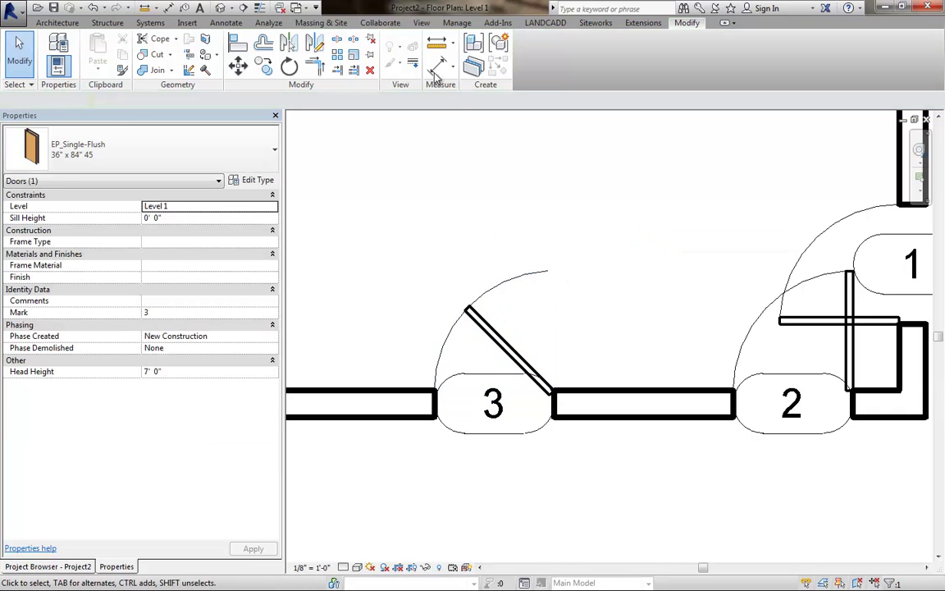
# Step: Return to the door family's ground floor plan with the EQ dimensions in view
pyautogui.click(298, 9)
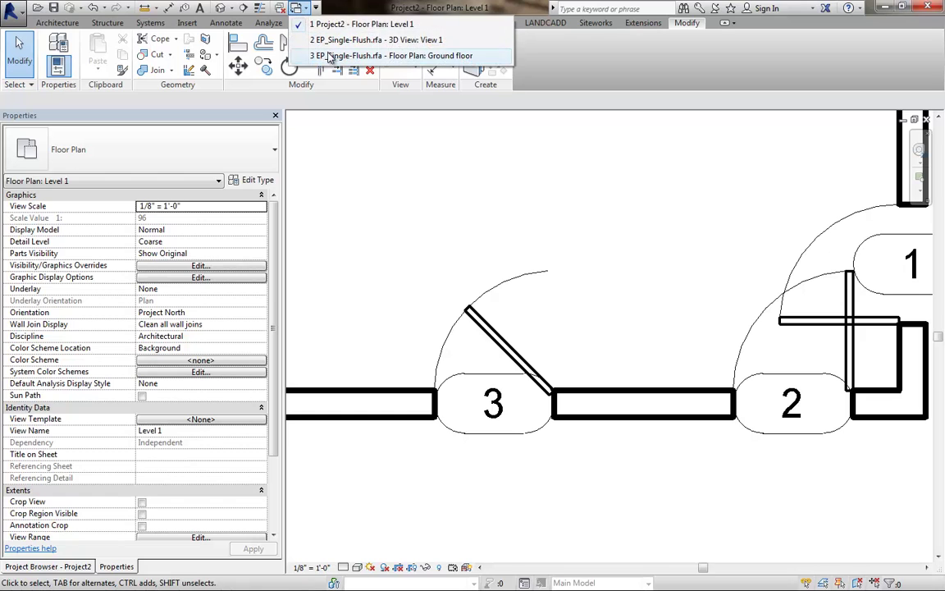
pyautogui.click(328, 56)
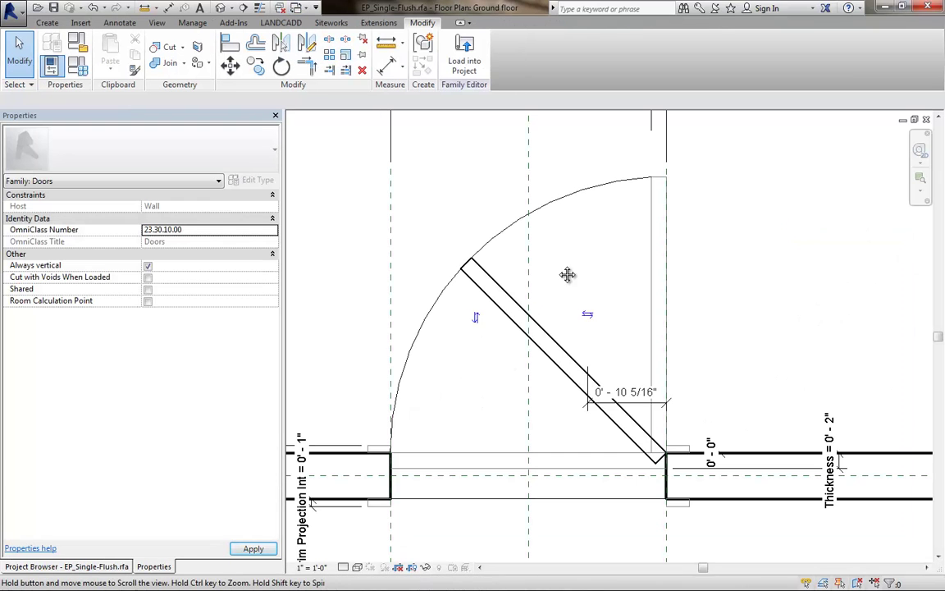
pyautogui.moveTo(567, 274); pyautogui.dragTo(556, 298, button='middle')
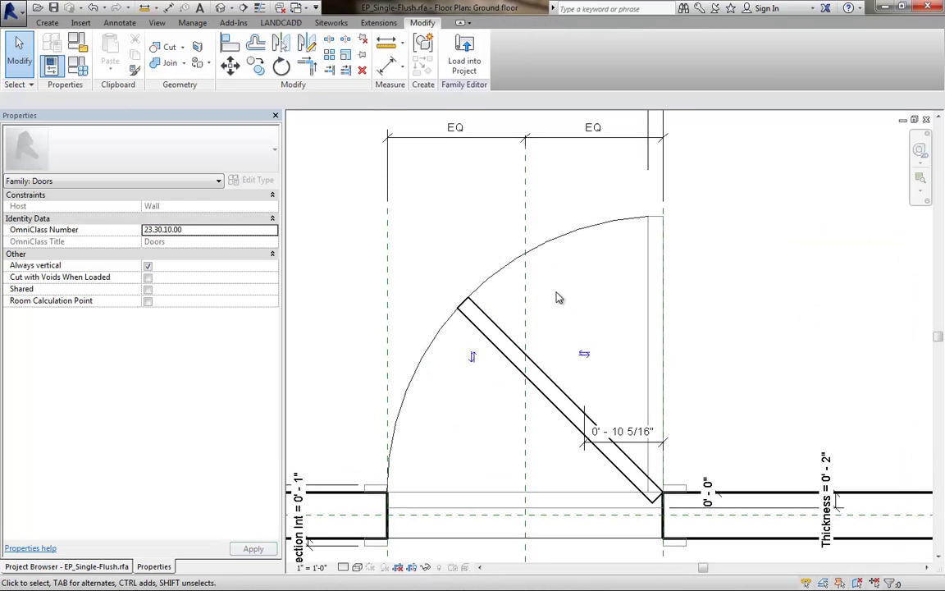
# Step: Copy the door swing arc and paste it aligned to the same place
pyautogui.click(564, 234)
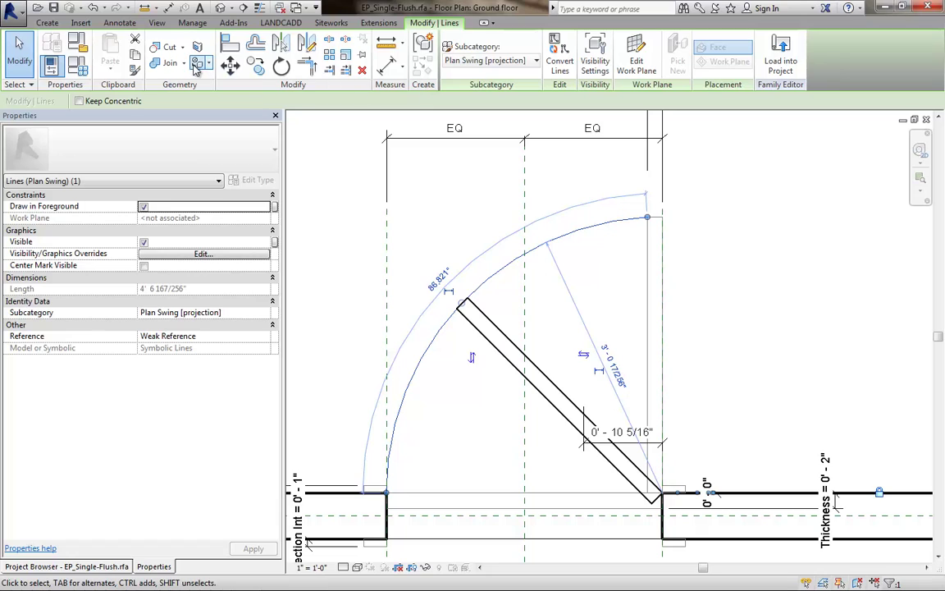
pyautogui.click(137, 58)
pyautogui.click(110, 66)
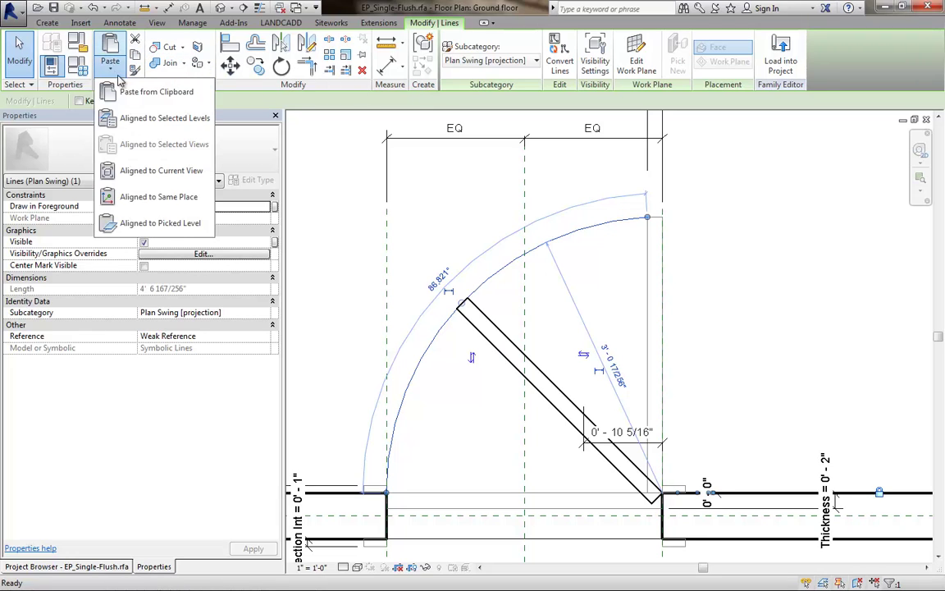
pyautogui.click(168, 204)
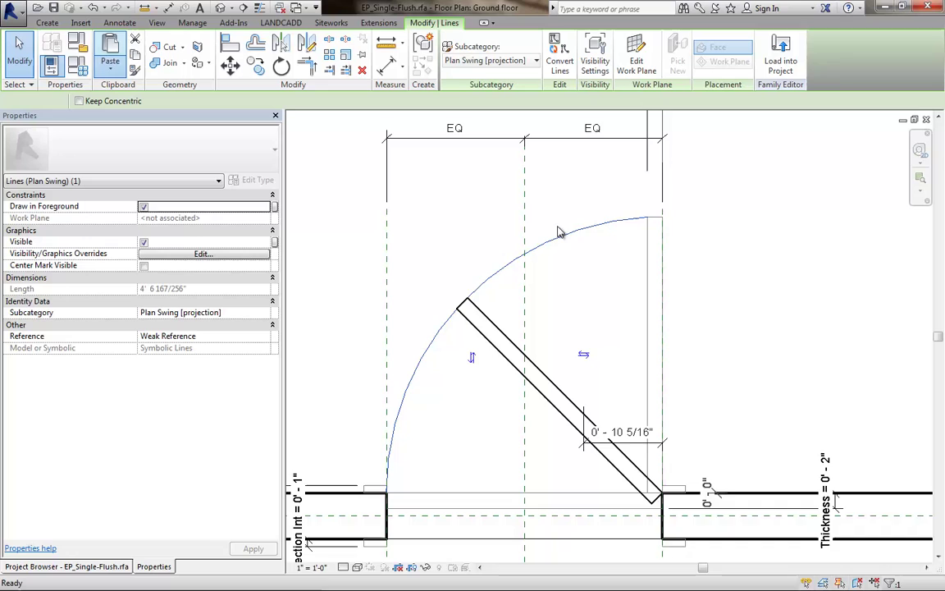
# Step: Try dragging an arc end to the 45° panel tip, then cancel and deselect
pyautogui.click(525, 253)
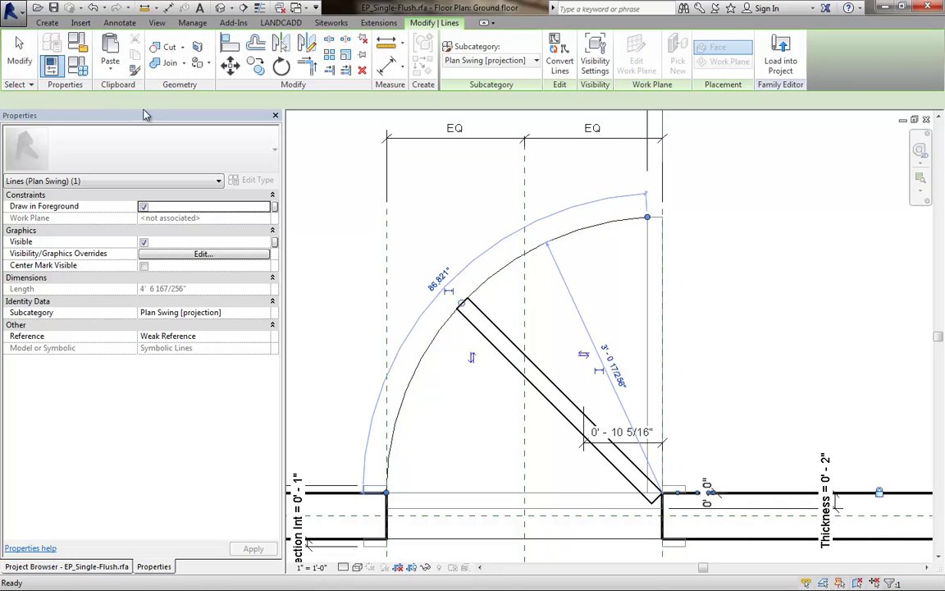
pyautogui.click(527, 232)
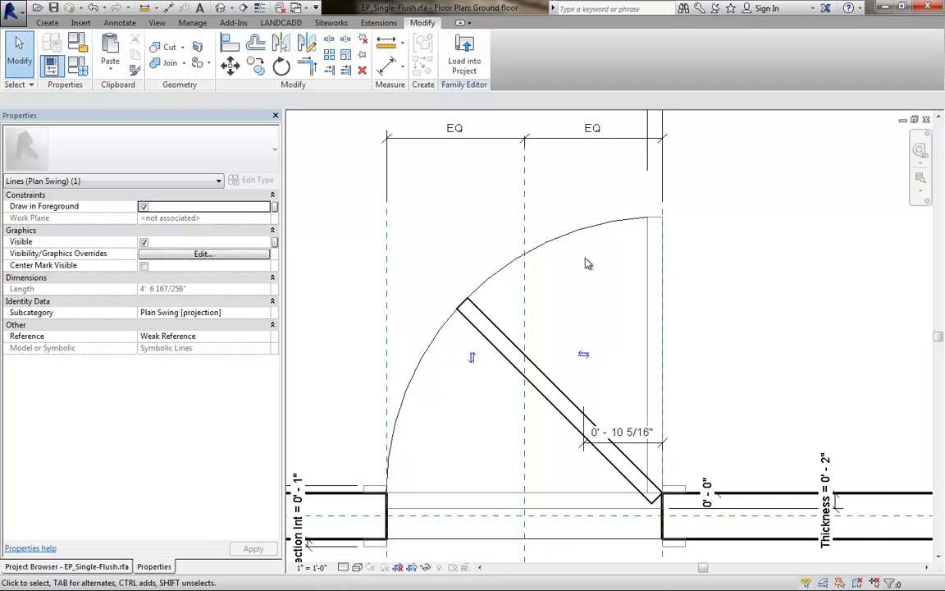
pyautogui.click(643, 232)
pyautogui.moveTo(647, 218); pyautogui.dragTo(463, 302)
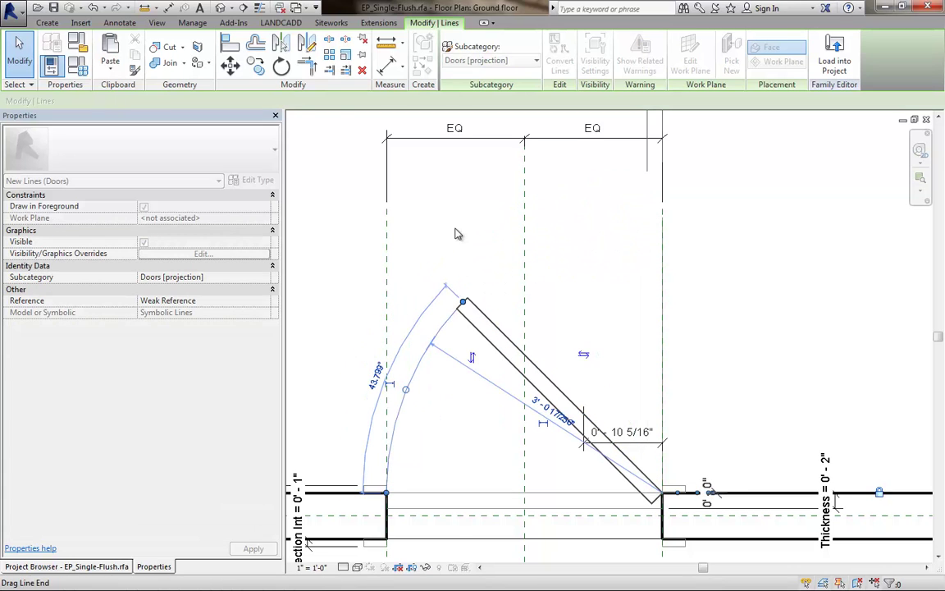
pyautogui.press('Escape')
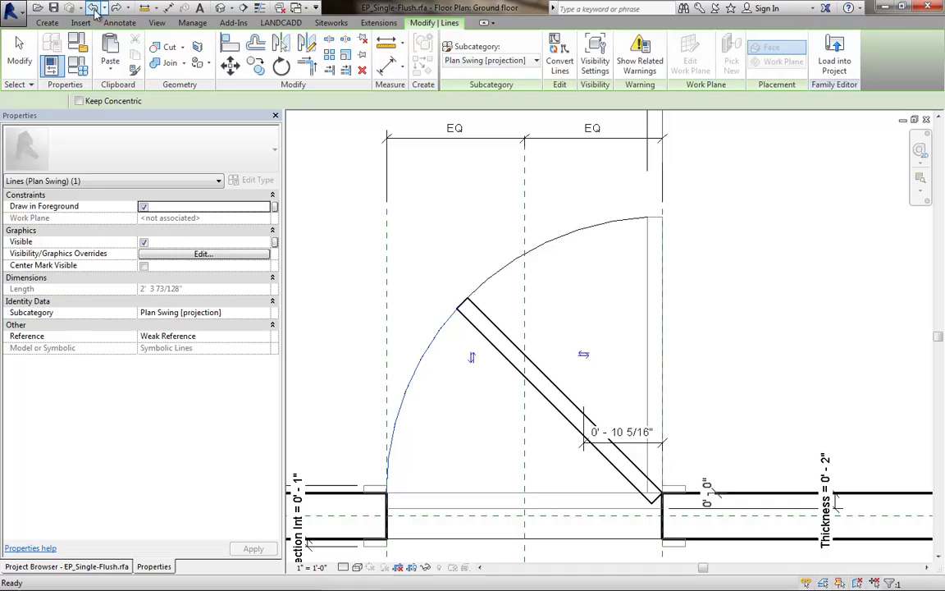
pyautogui.click(95, 12)
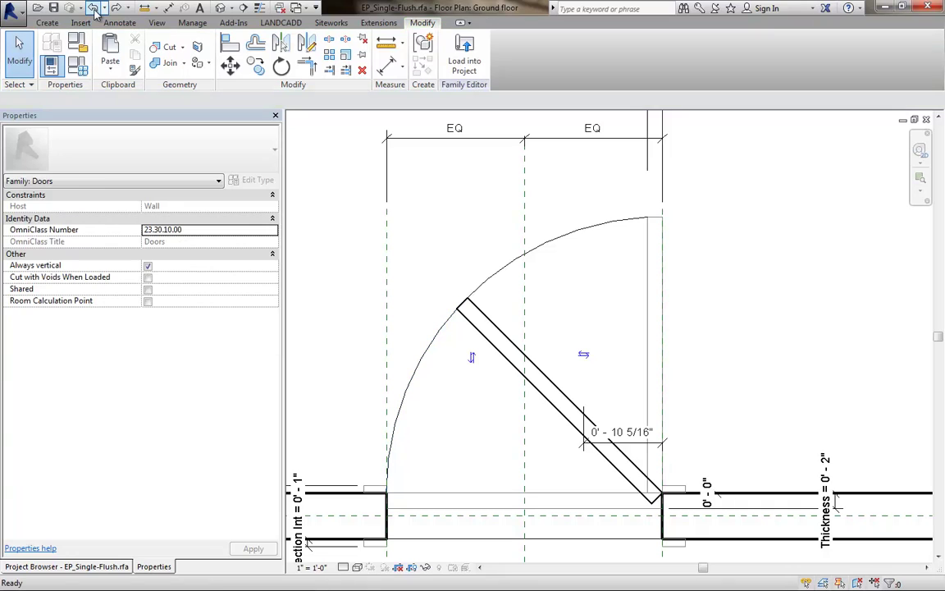
pyautogui.click(495, 283)
pyautogui.click(420, 219)
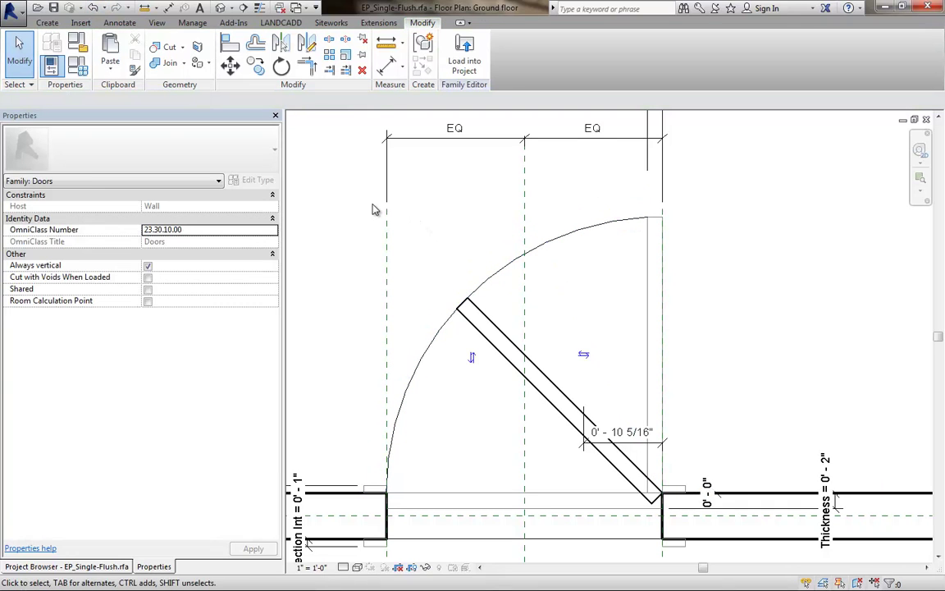
# Step: Paste another arc copy in place, dismiss the overlap warning, and pull its end to the 45° panel
pyautogui.click(480, 283)
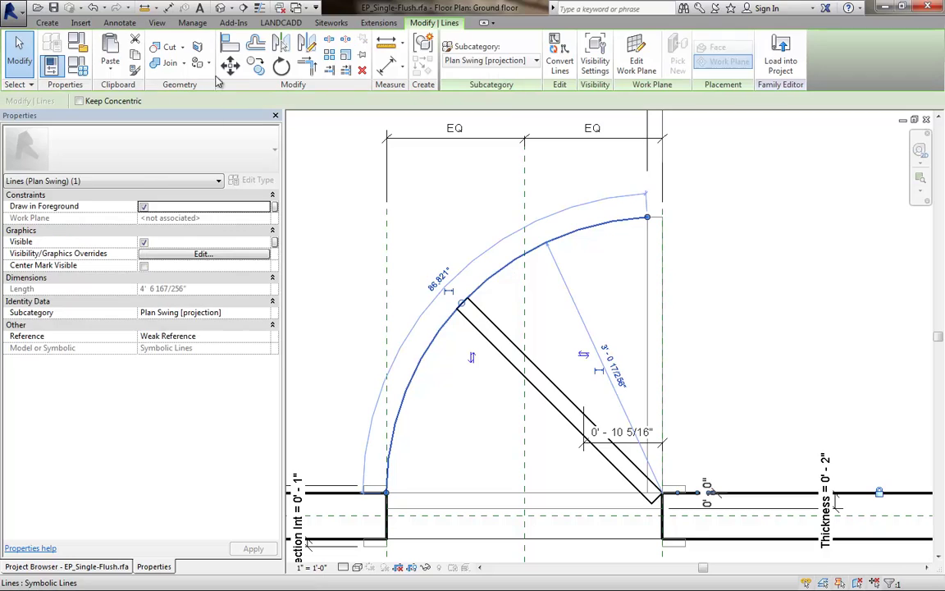
pyautogui.click(110, 69)
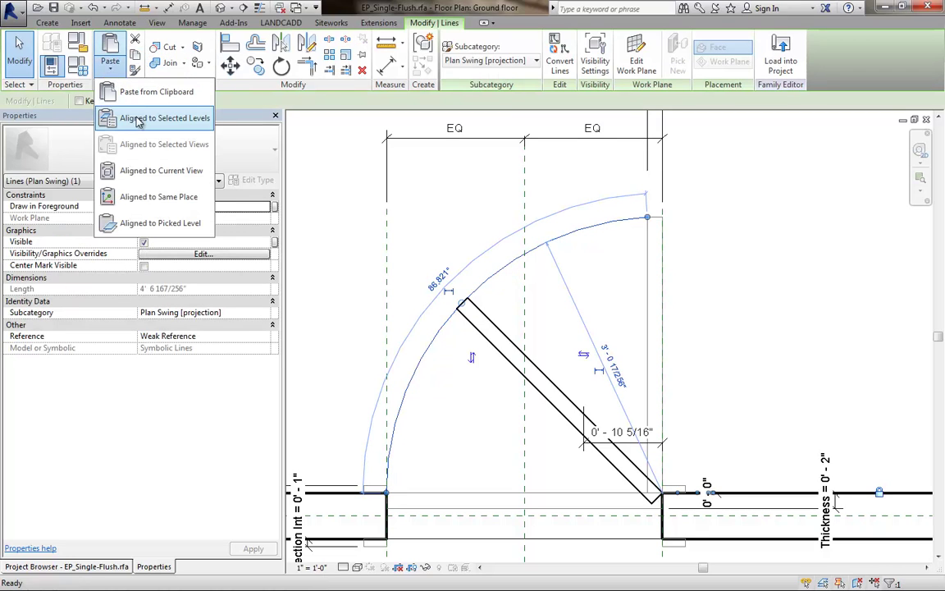
pyautogui.click(156, 199)
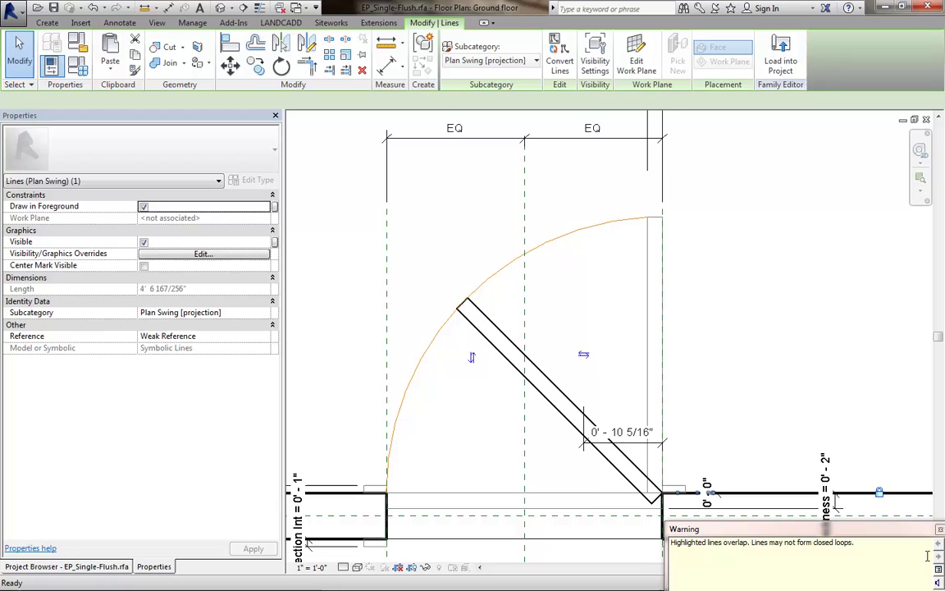
pyautogui.click(940, 532)
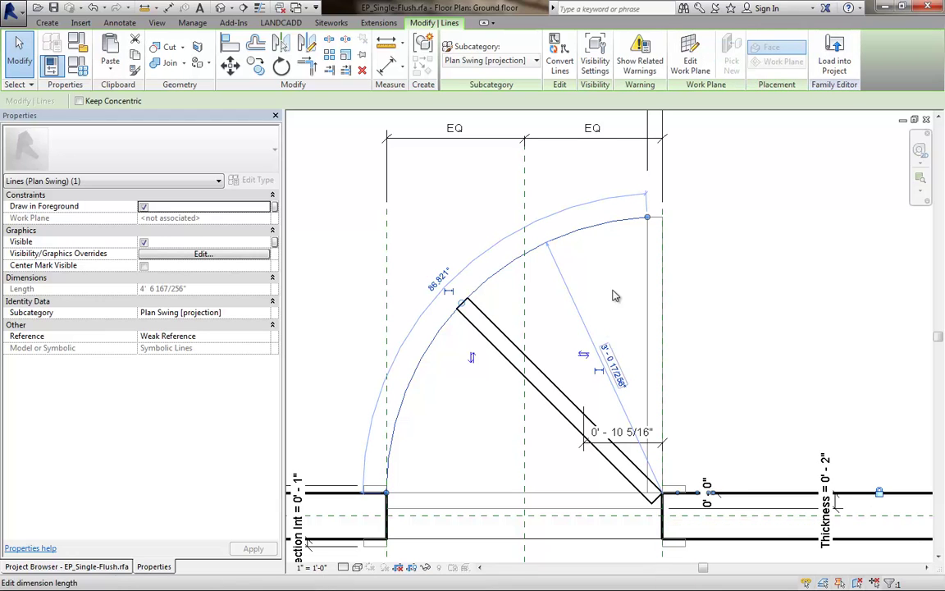
pyautogui.press('Escape')
pyautogui.click(531, 254)
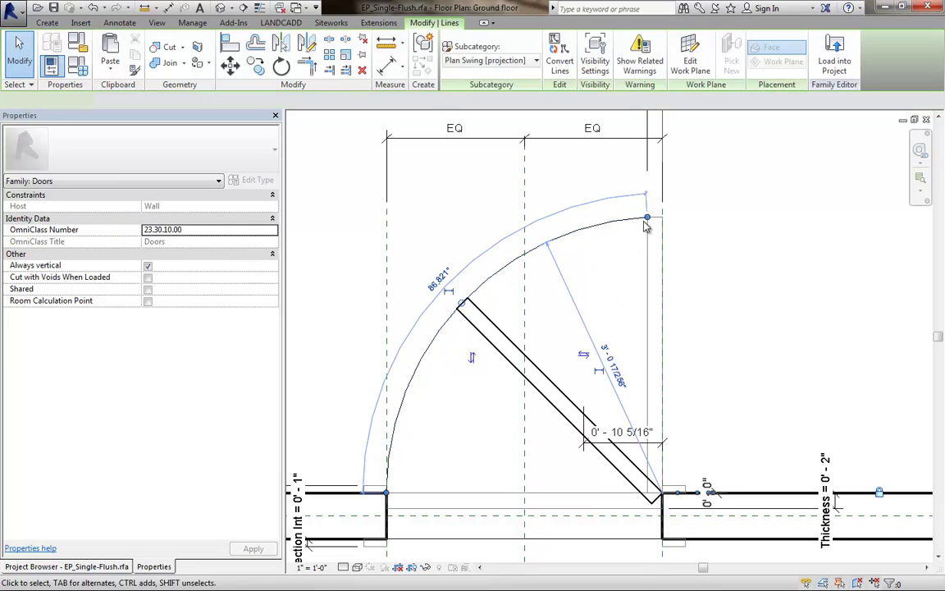
pyautogui.moveTo(531, 254)
pyautogui.mouseDown()
pyautogui.moveTo(525, 264)
pyautogui.moveTo(574, 313)
pyautogui.mouseUp()
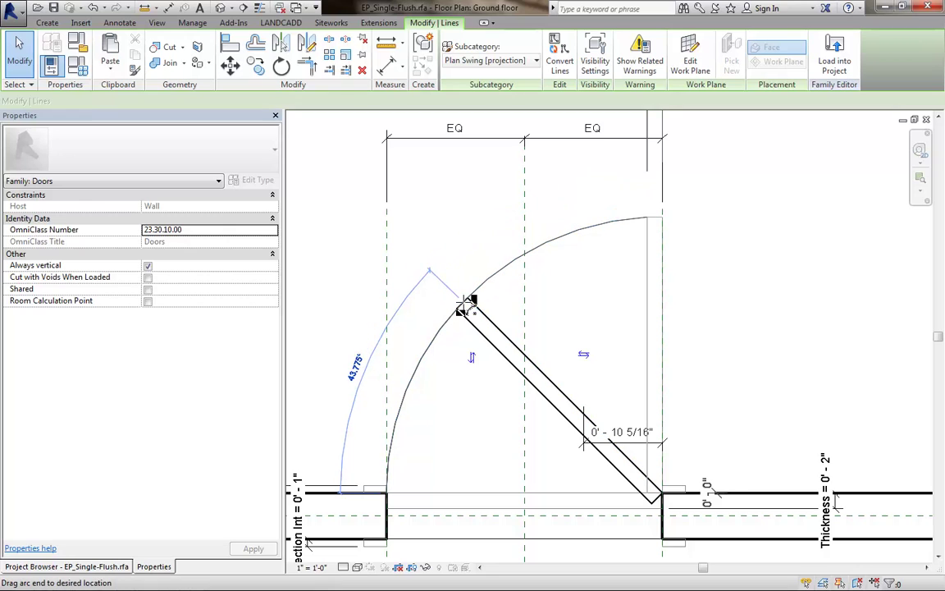
pyautogui.hotkey('ctrl', 'z')
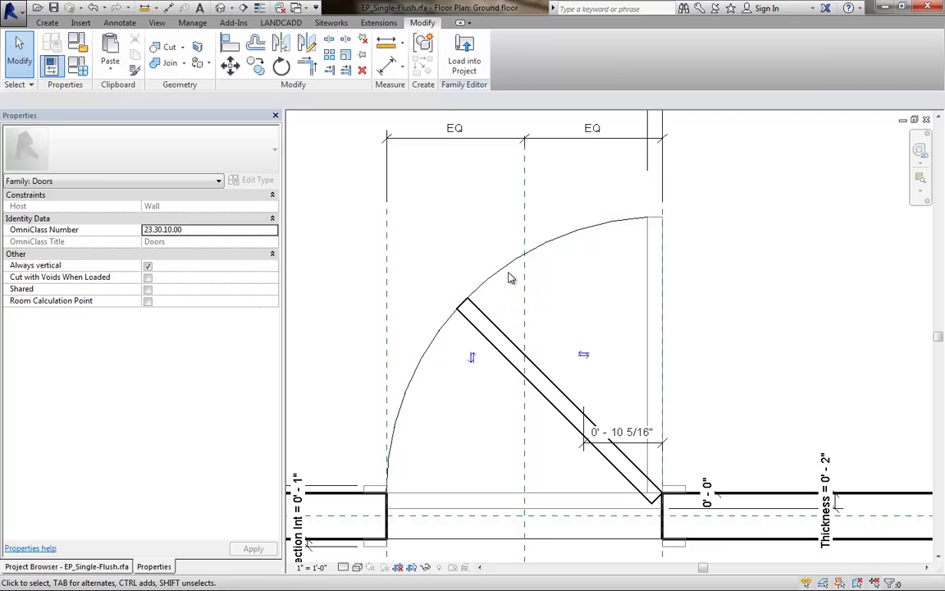
# Step: Link the full quarter swing arc's visibility to the 90_deg parameter
pyautogui.click(466, 282)
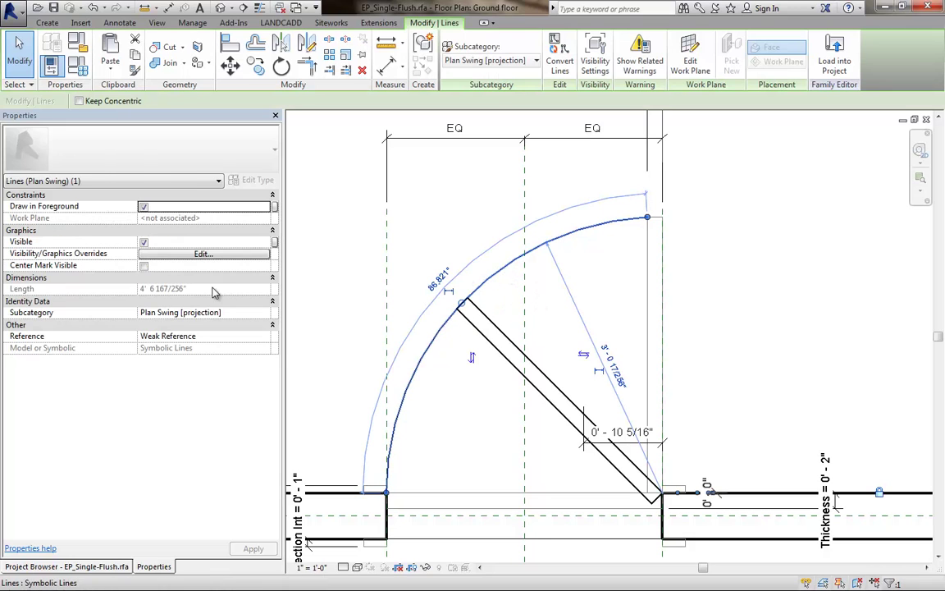
pyautogui.click(275, 243)
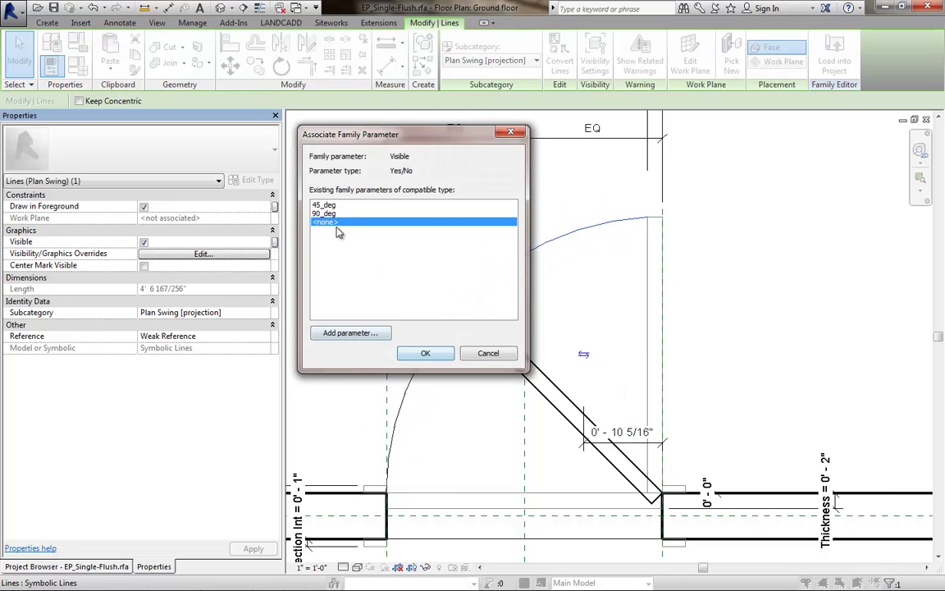
pyautogui.click(324, 213)
pyautogui.click(425, 352)
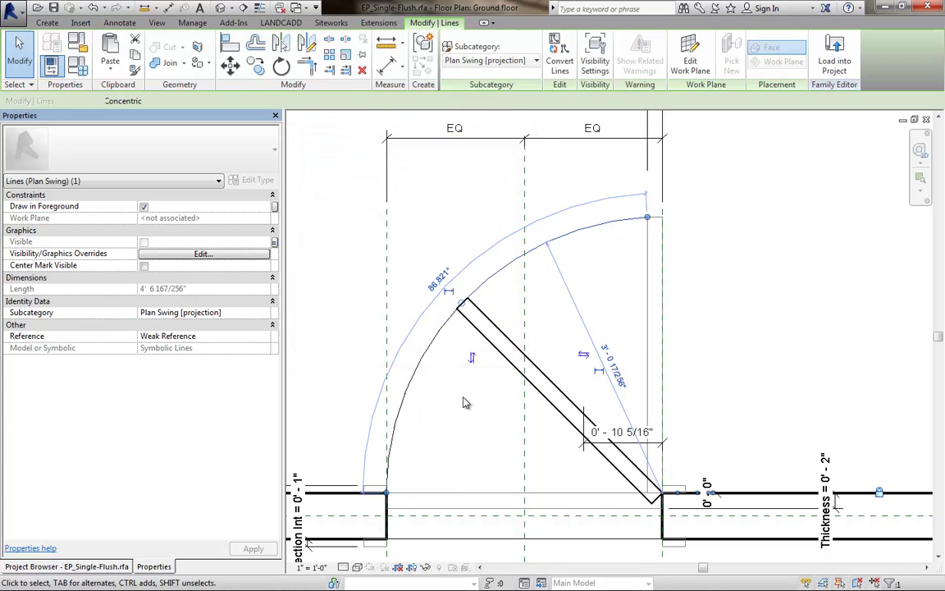
# Step: Link the shortened swing arc's visibility to the 45_deg parameter
pyautogui.click(420, 369)
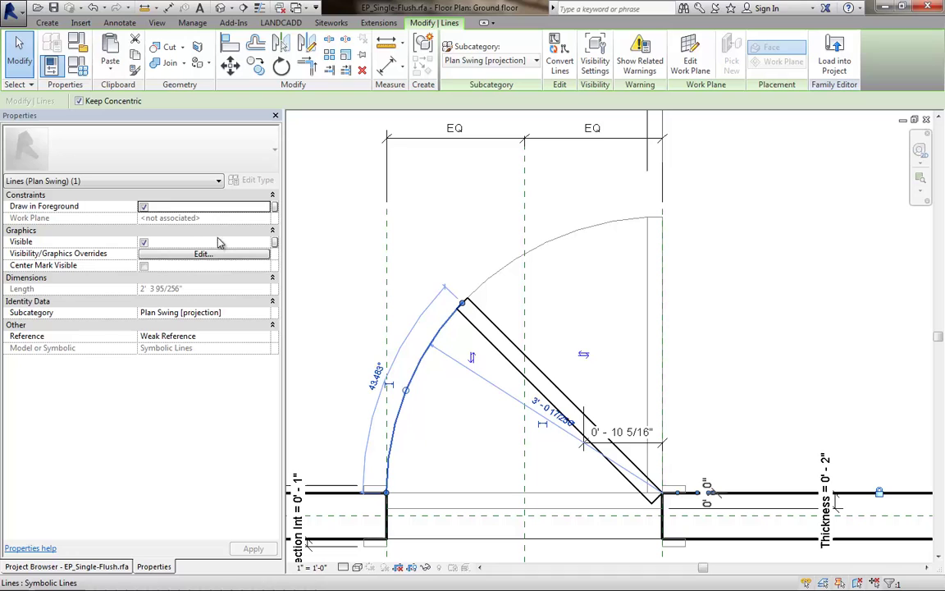
pyautogui.click(275, 242)
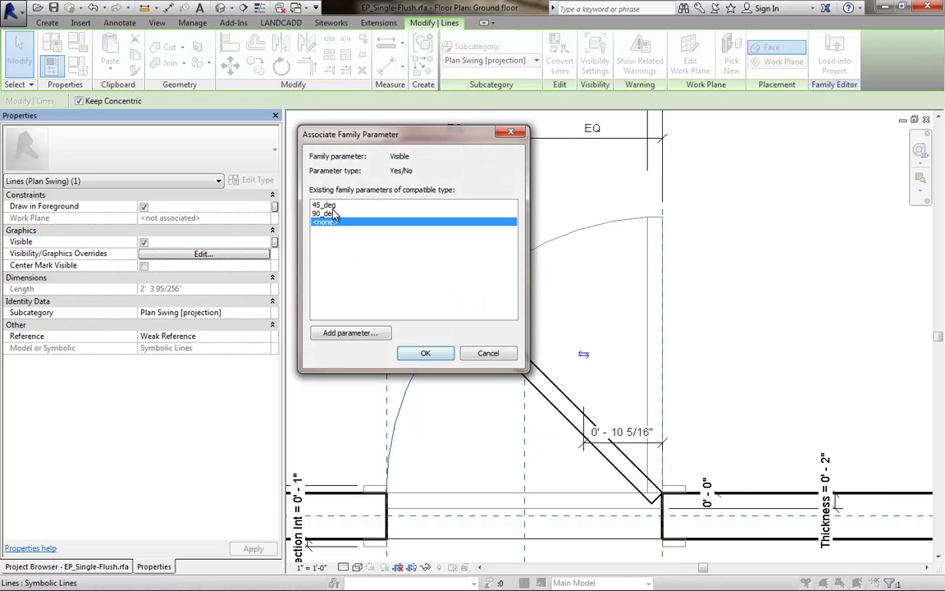
pyautogui.click(324, 204)
pyautogui.click(415, 354)
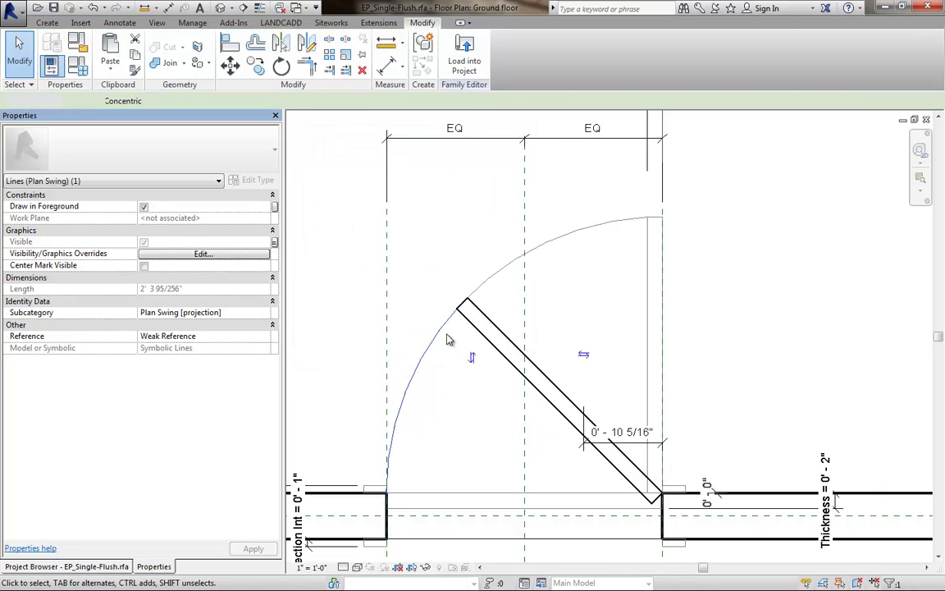
pyautogui.click(364, 111)
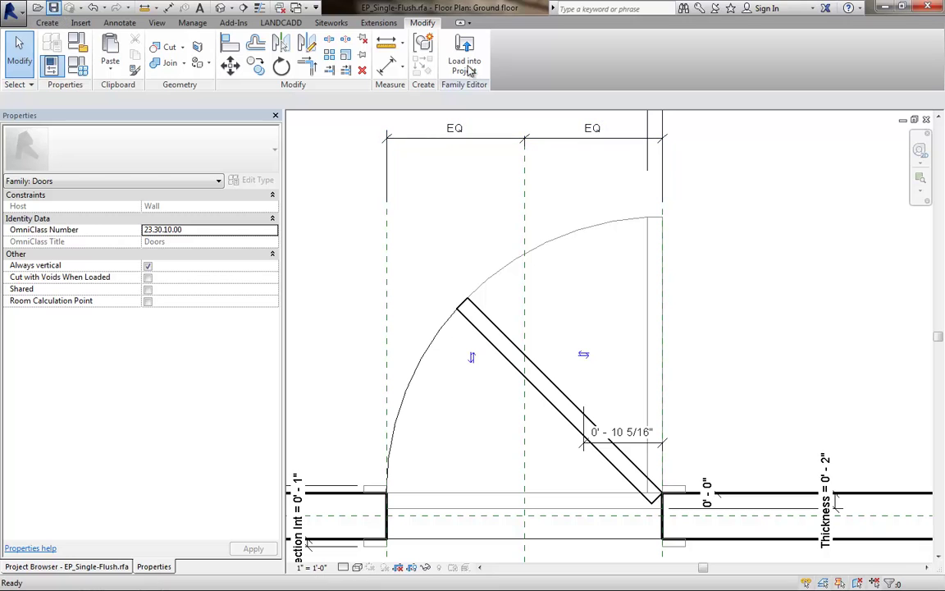
# Step: Reload the family into Project2, overwriting it, and set door 3 to the 36" x 84" type
pyautogui.click(466, 62)
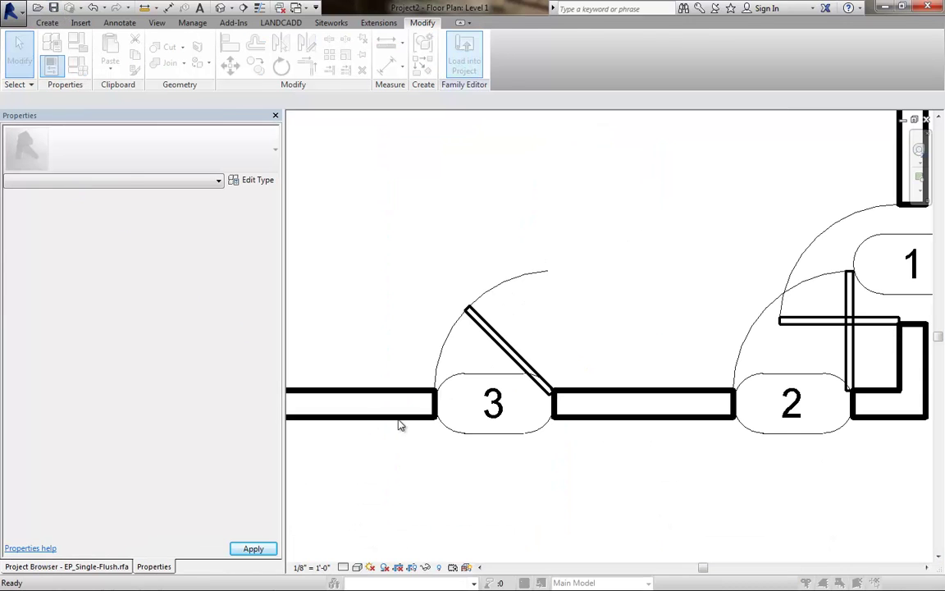
pyautogui.click(435, 297)
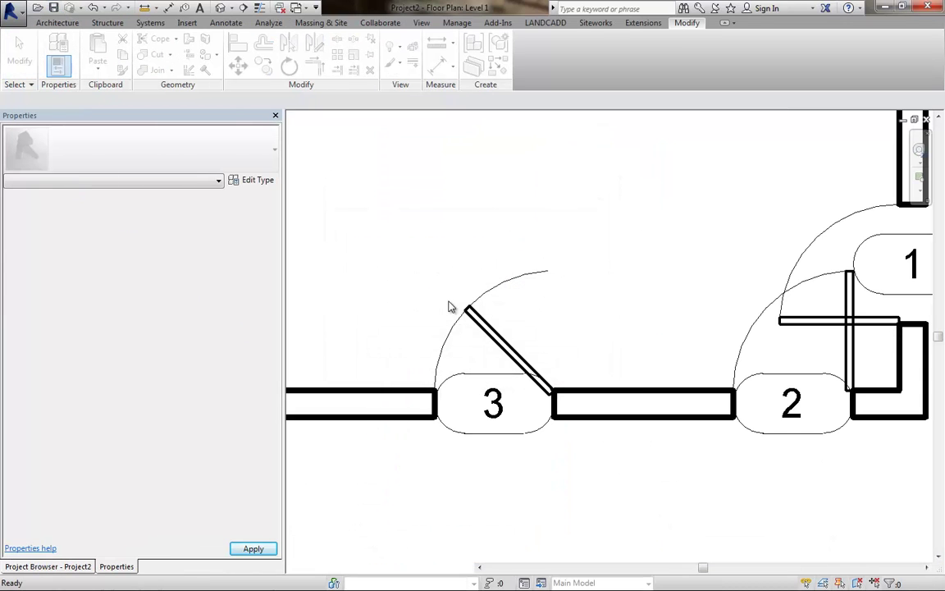
pyautogui.click(514, 366)
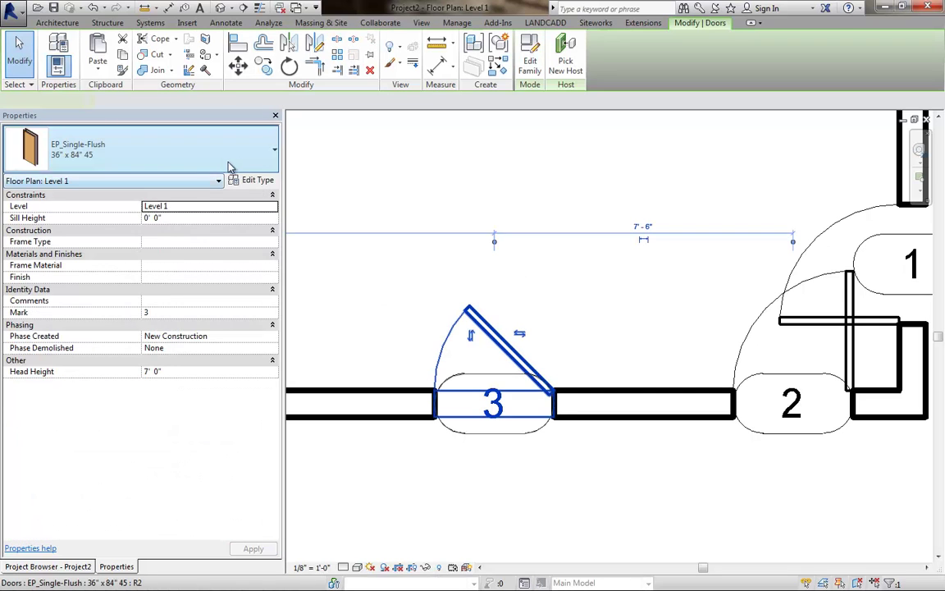
pyautogui.click(229, 163)
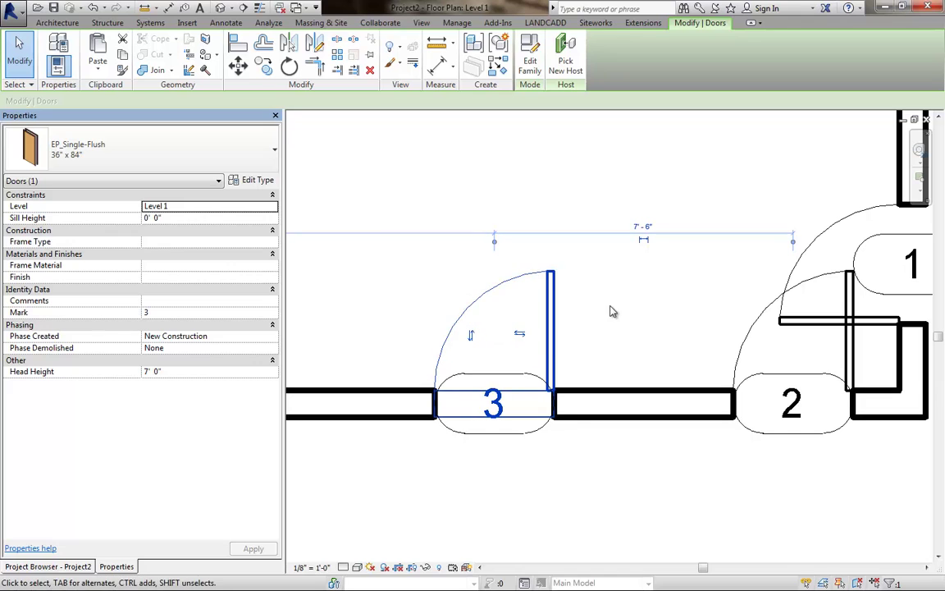
pyautogui.click(626, 318)
pyautogui.scroll(-2, 627, 436)
# Step: Set doors 1 and 2 to the EP_Single-Flush 36" x 84" 45 type
pyautogui.moveTo(796, 359); pyautogui.dragTo(647, 404, button='middle')
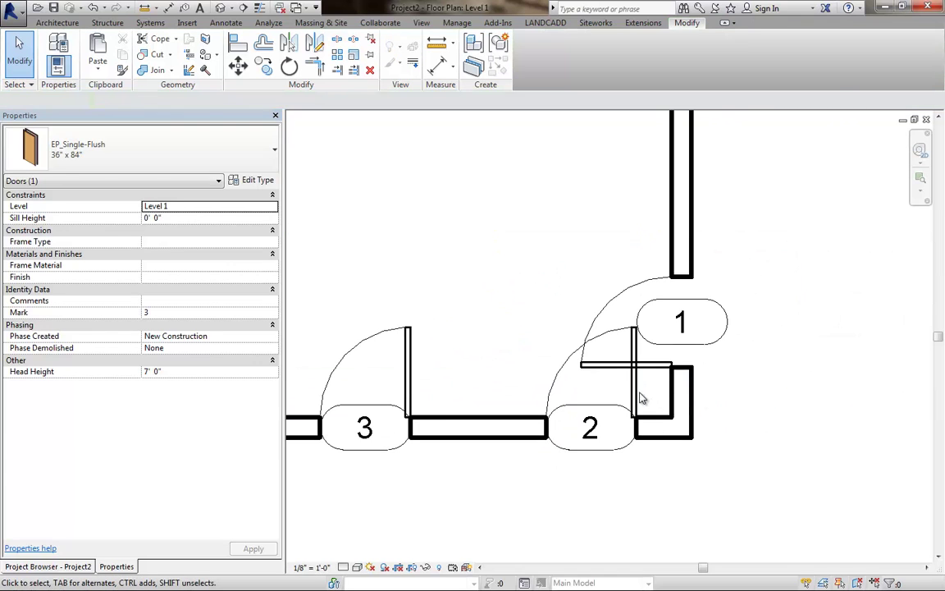
pyautogui.click(637, 375)
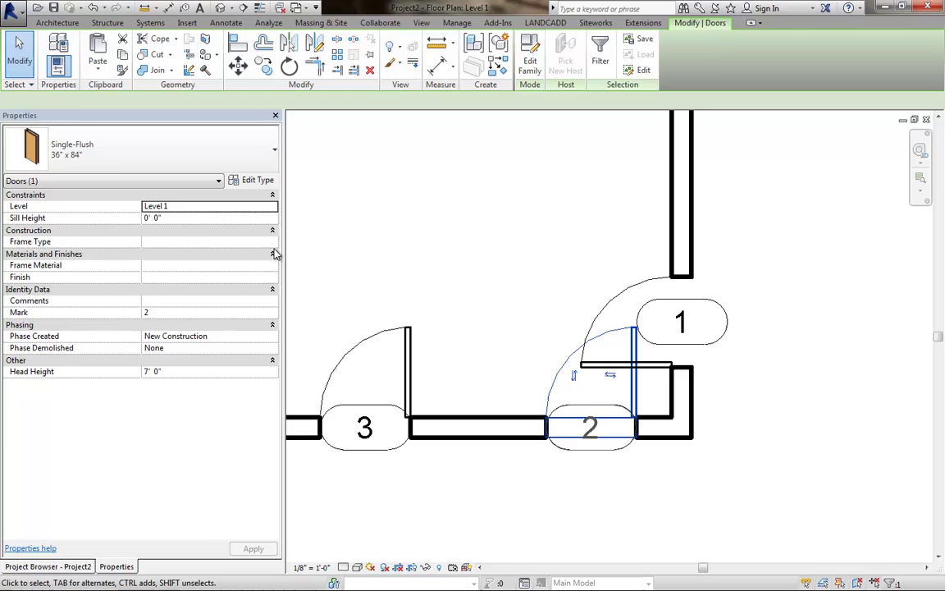
pyautogui.click(196, 161)
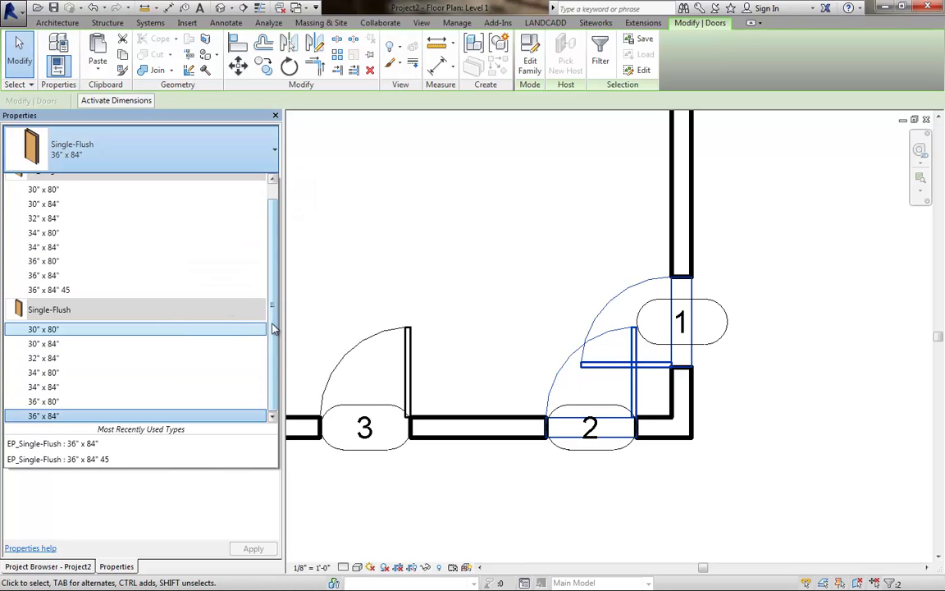
pyautogui.moveTo(49, 290)
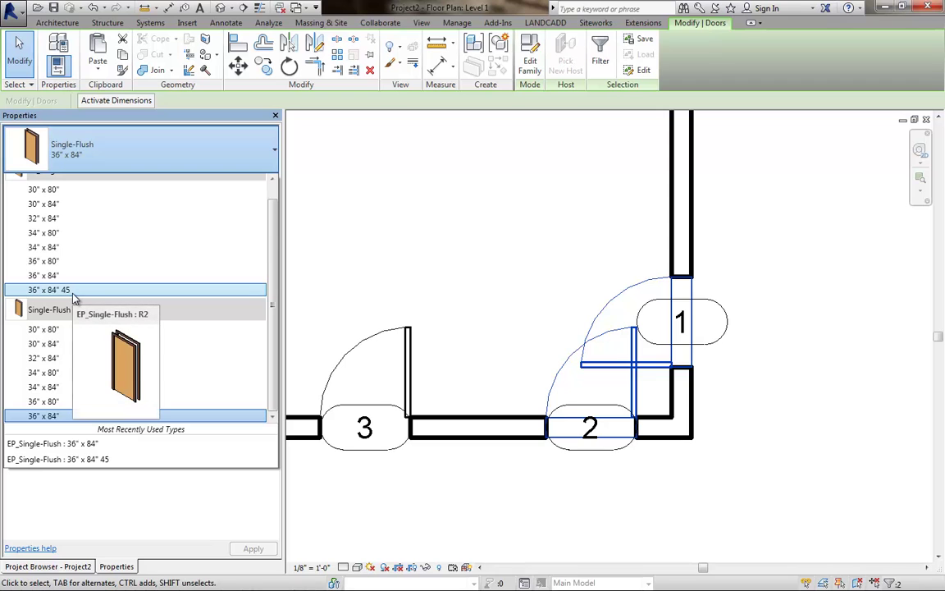
pyautogui.click(74, 291)
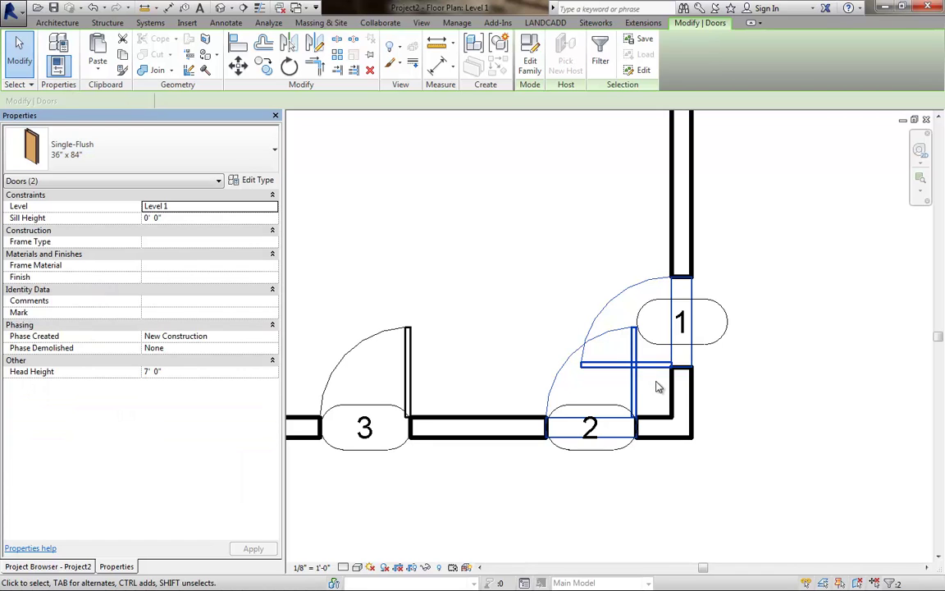
pyautogui.click(736, 408)
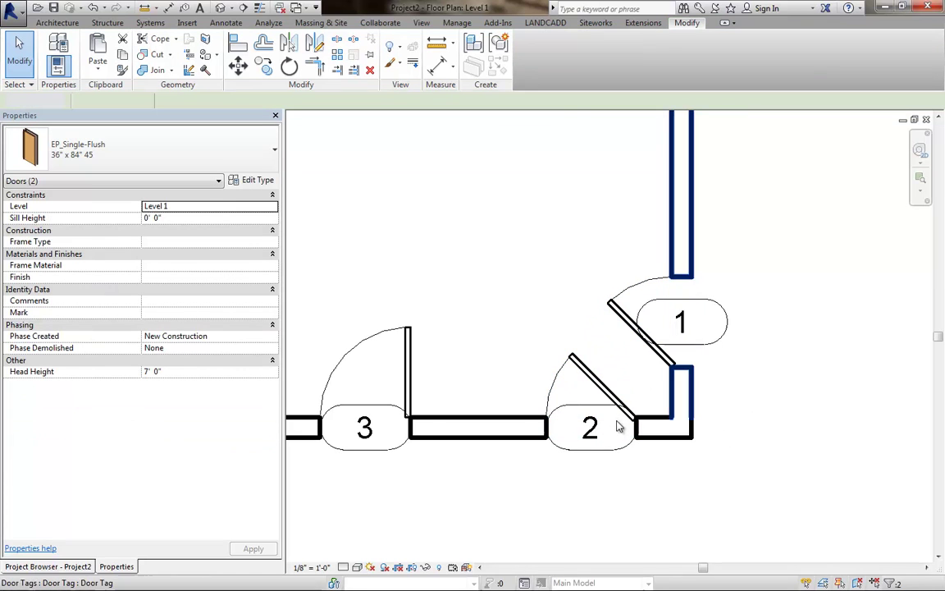